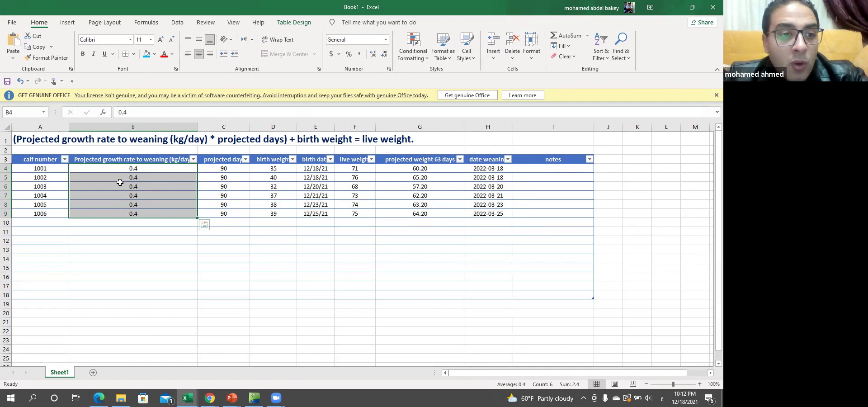
Examine calf 1001's row: its birth weight, projected days, projected growth rate and the live weight formula.
left_click(52, 170)
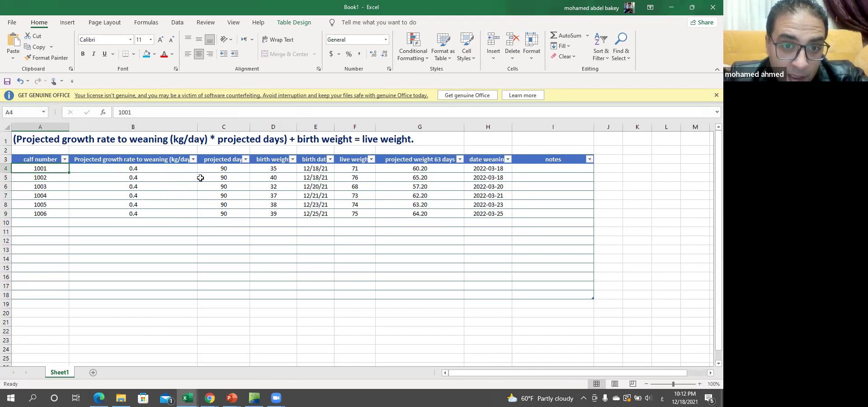
left_click(270, 160)
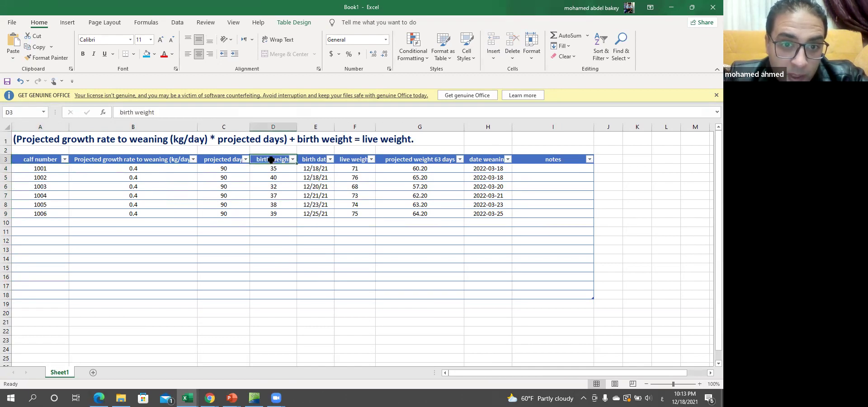
left_click(288, 168)
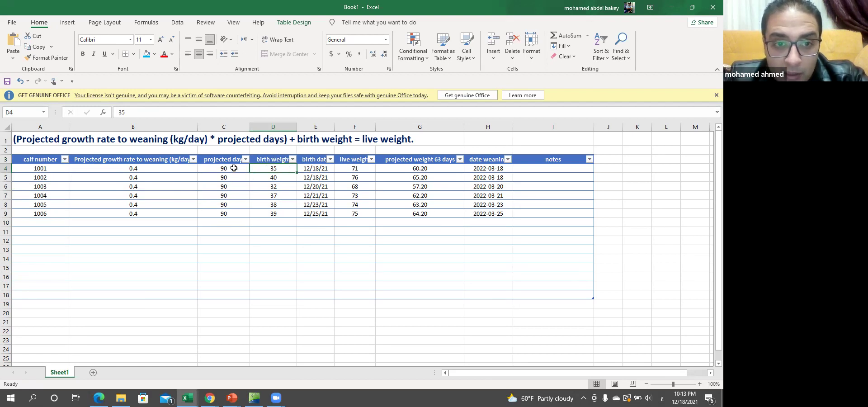
left_click(234, 168)
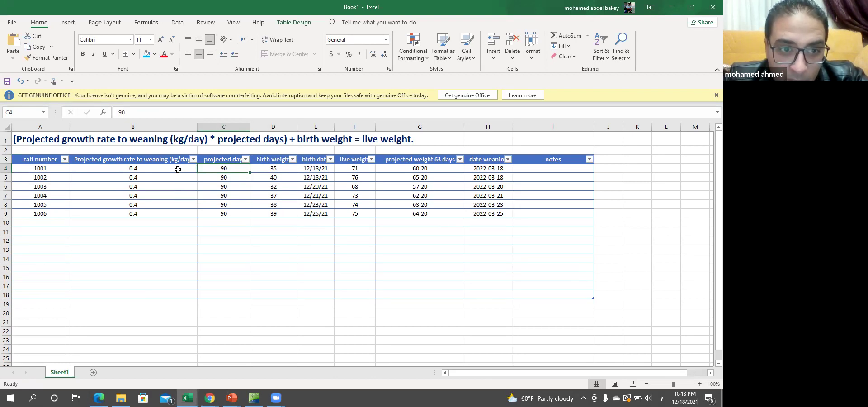
left_click(156, 169)
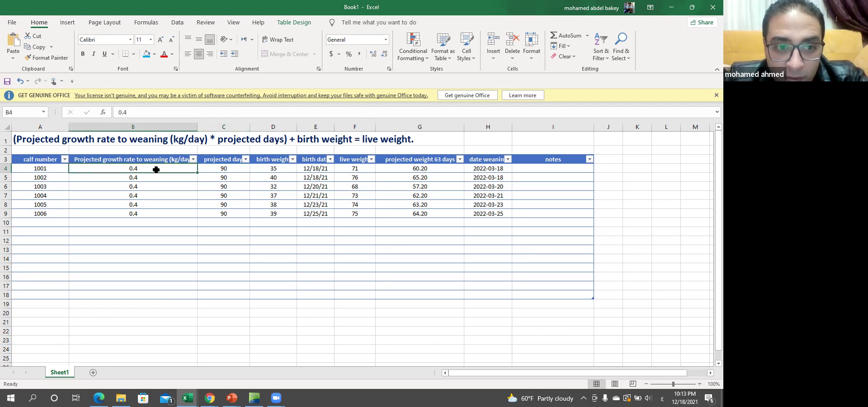
left_click(150, 159)
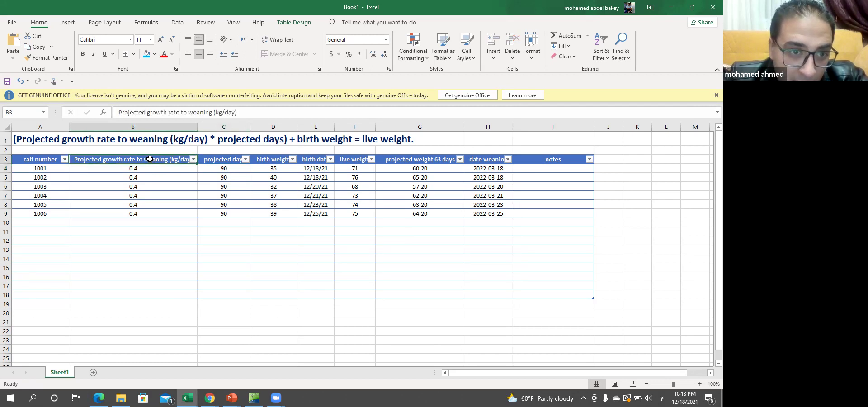
left_click(148, 167)
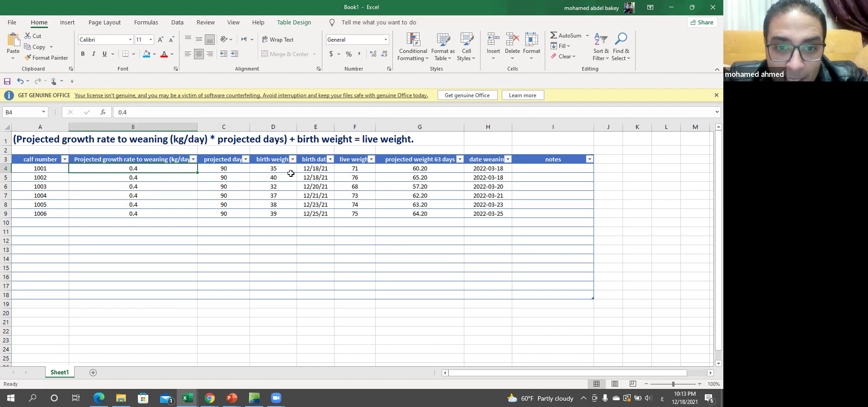
left_click(361, 168)
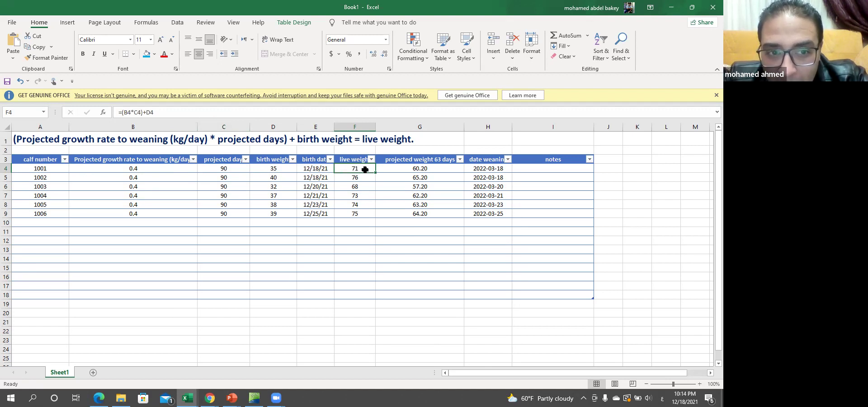
Set the projected growth rate to weaning to 0.7 kg/day for calf 1001 and copy it down to calf 1006.
left_click(169, 168)
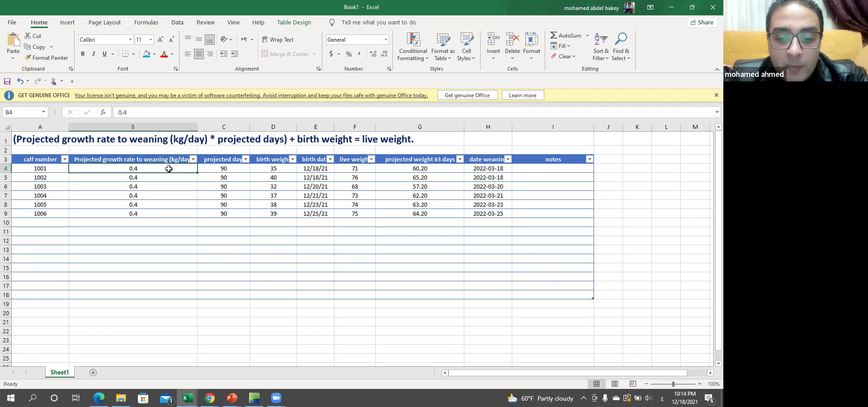
type("0")
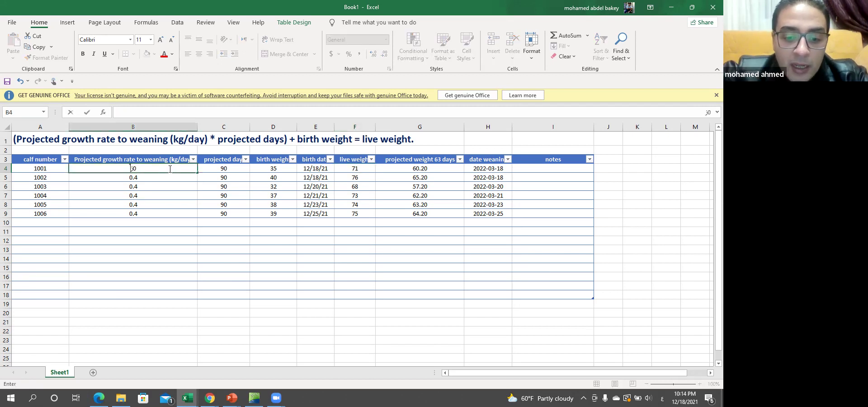
key("BackSpace")
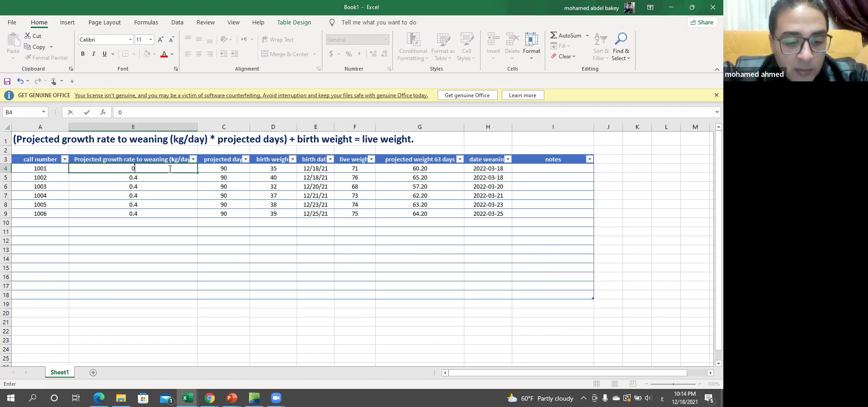
key("alt+shift")
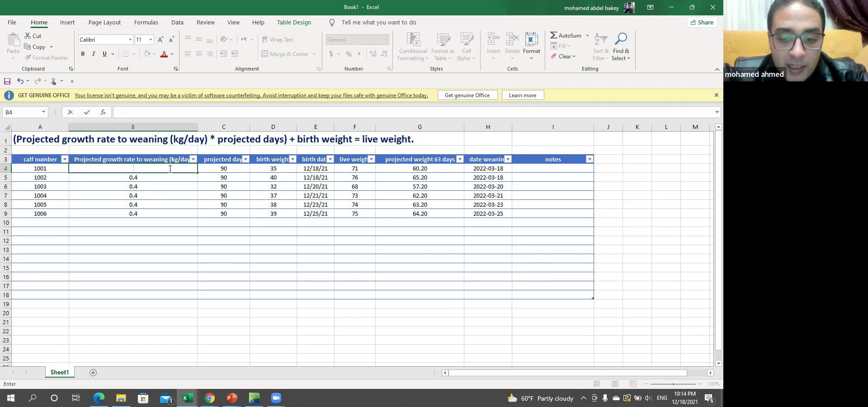
type("0.7")
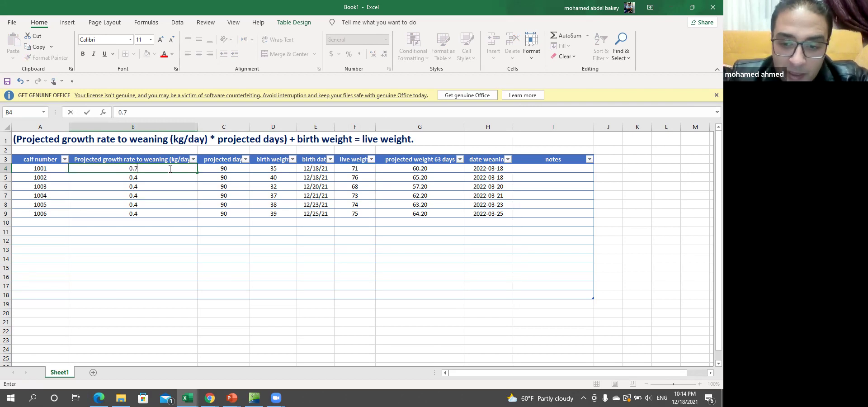
key("Return")
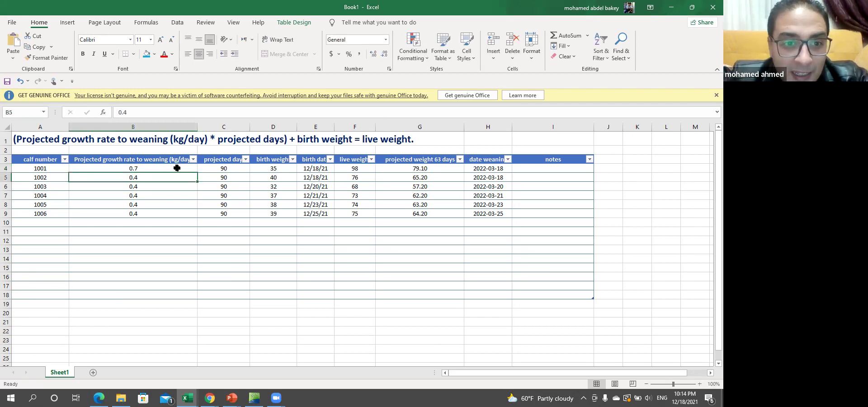
left_click(179, 167)
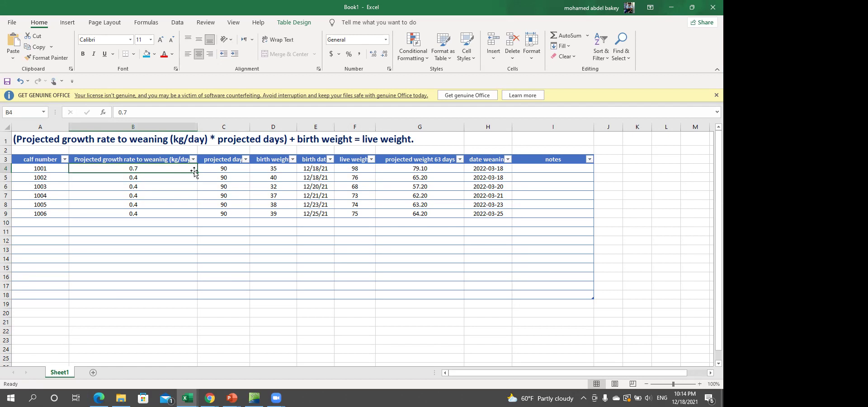
left_click_drag(197, 172, 196, 215)
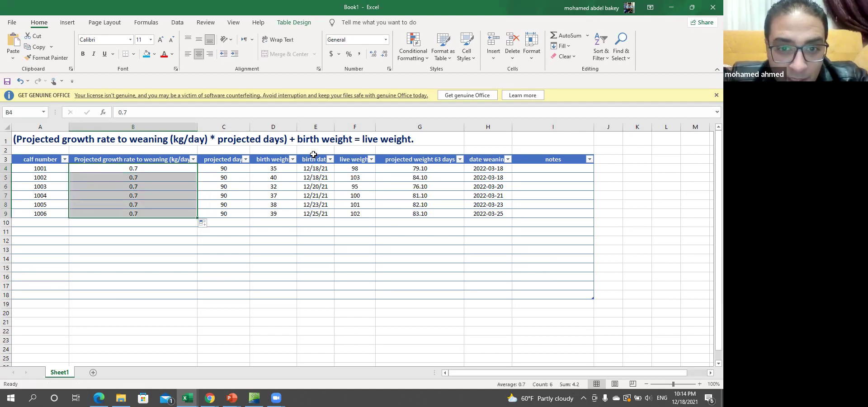
left_click(351, 169)
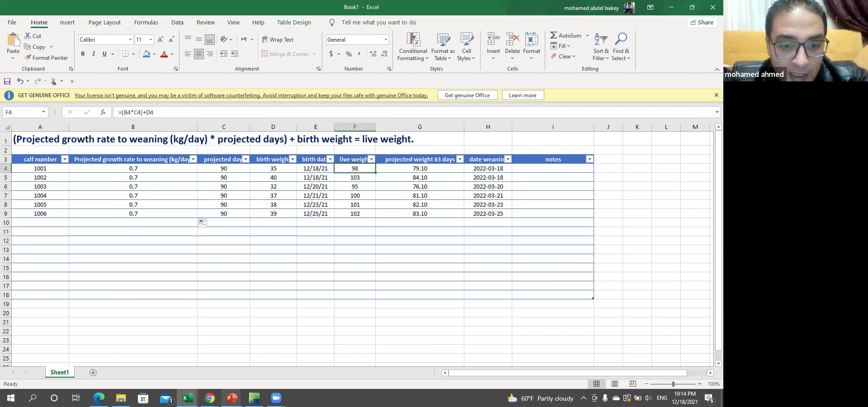
Consult the weaning weight targets on slide 5 of the PowerPoint slide show and return to the Book1 workbook in Excel.
left_click(232, 398)
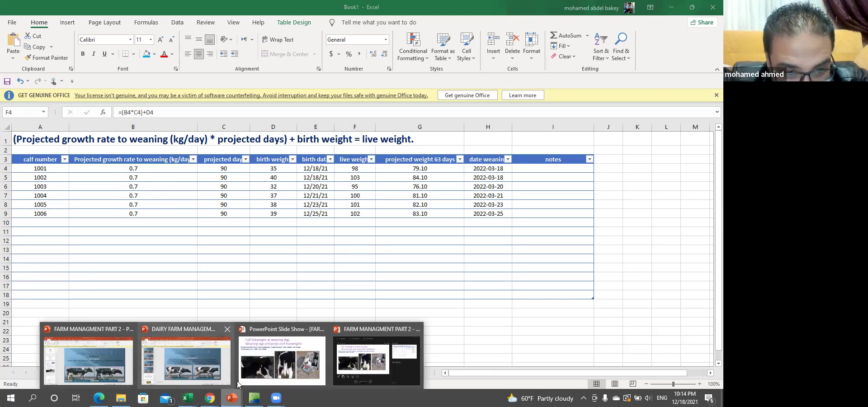
left_click(282, 355)
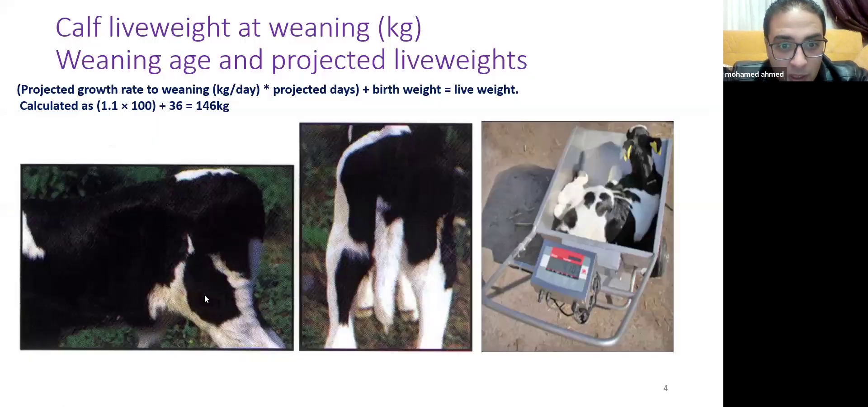
left_click(204, 287)
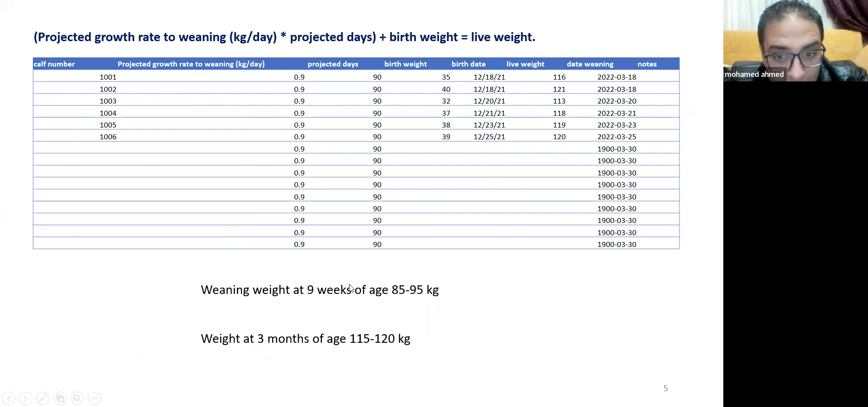
key("super")
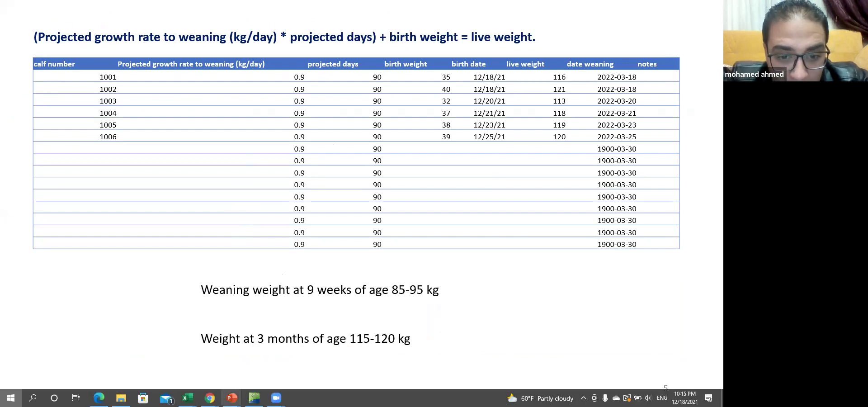
mouse_move(188, 398)
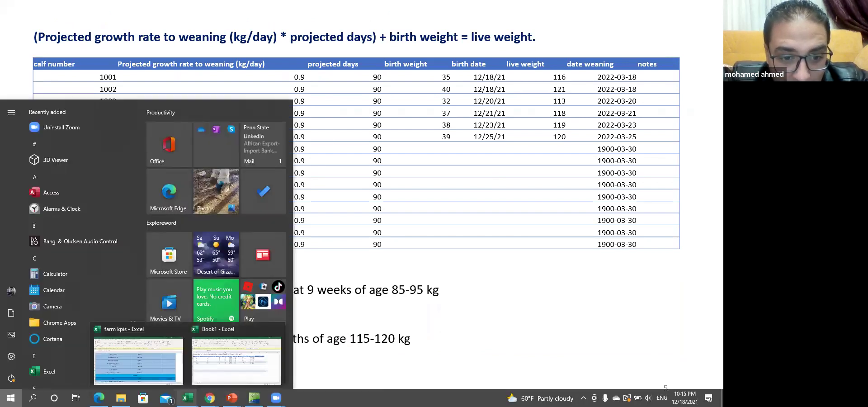
left_click(209, 371)
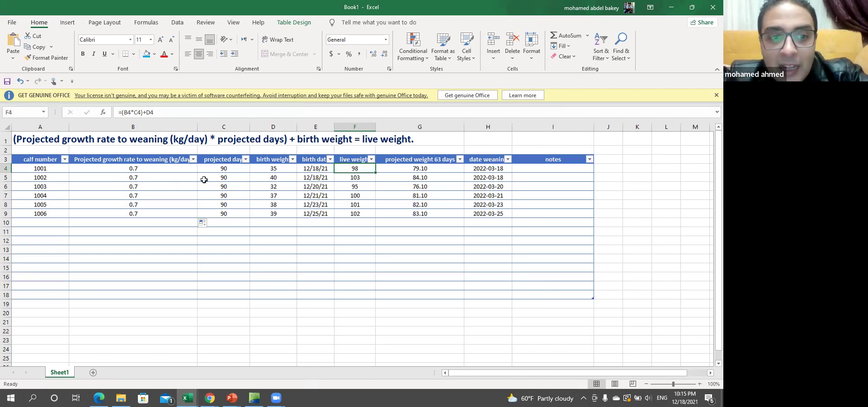
Raise the projected growth rate to 0.8 kg/day for calf 1001 and fill it down through calf 1006.
left_click(156, 170)
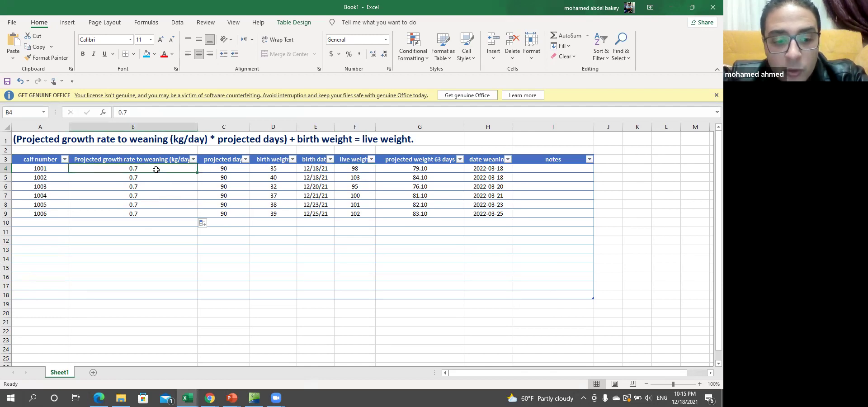
type("0.8")
key("Return")
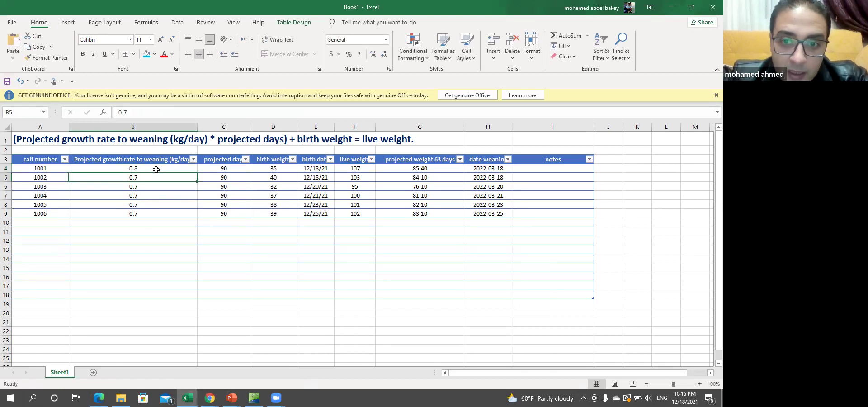
left_click(179, 166)
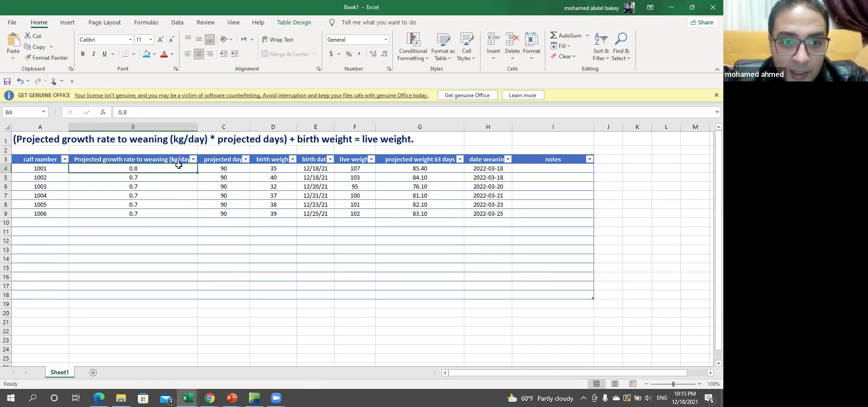
left_click_drag(197, 173, 197, 218)
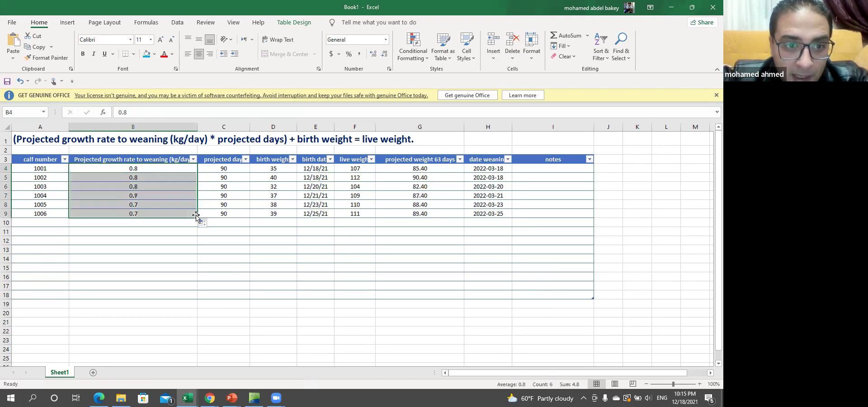
Change the projected growth rate to 0.9 kg/day for all six calves, 1001 to 1006.
left_click(144, 168)
type("0.")
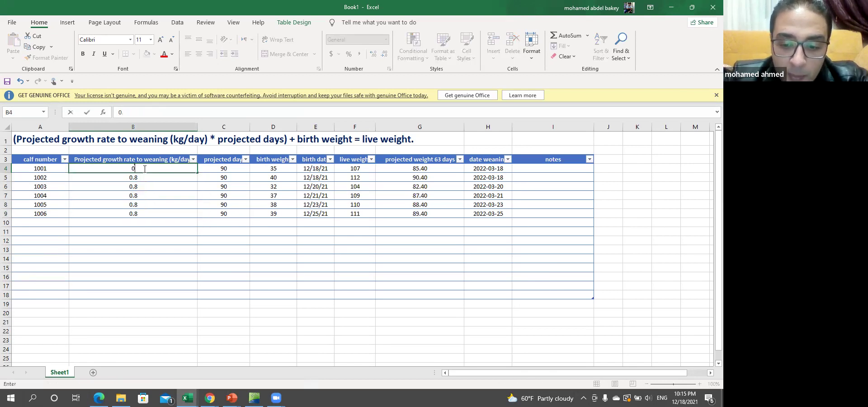
type("9")
key("Return")
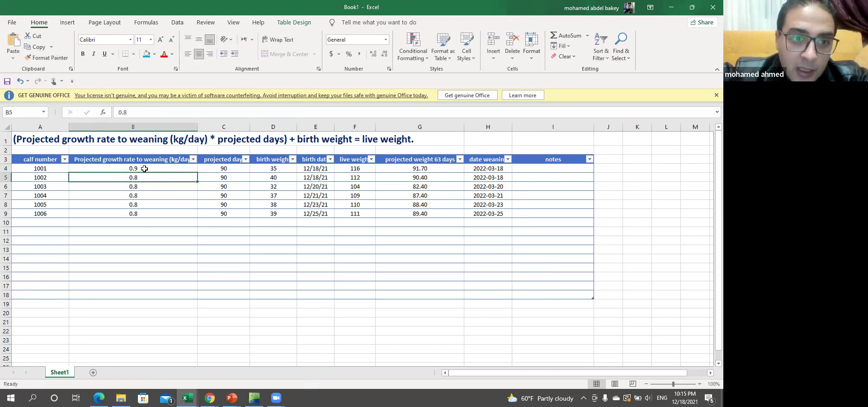
left_click(162, 166)
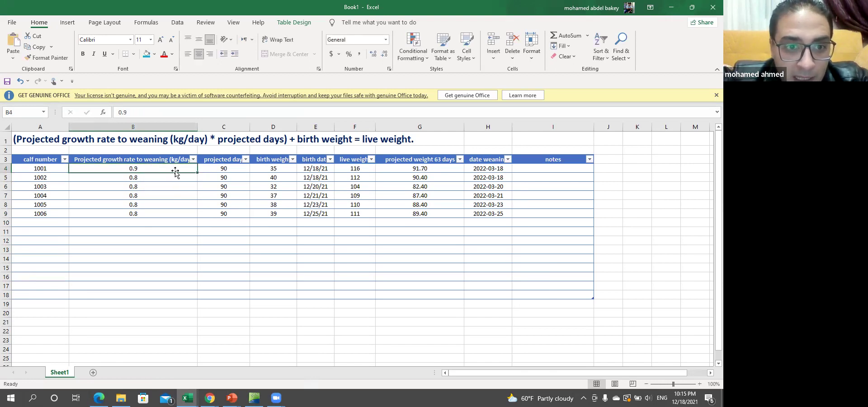
left_click_drag(197, 174, 195, 218)
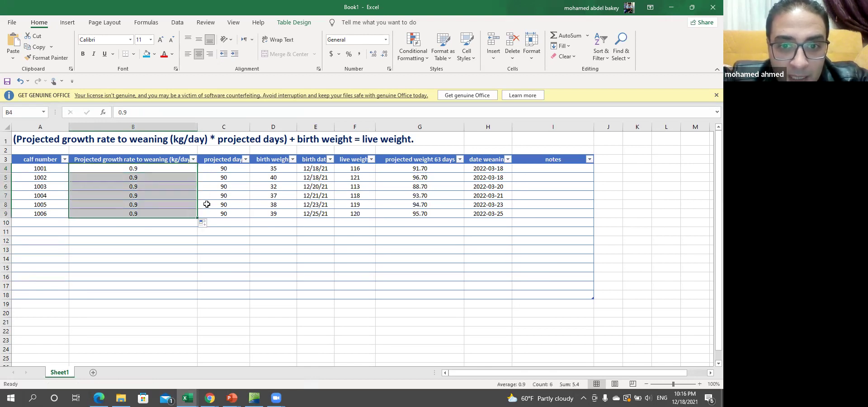
Set the projected growth rate back to 0.8 kg/day for calf 1001 and apply it to the calves down to 1006.
left_click(157, 170)
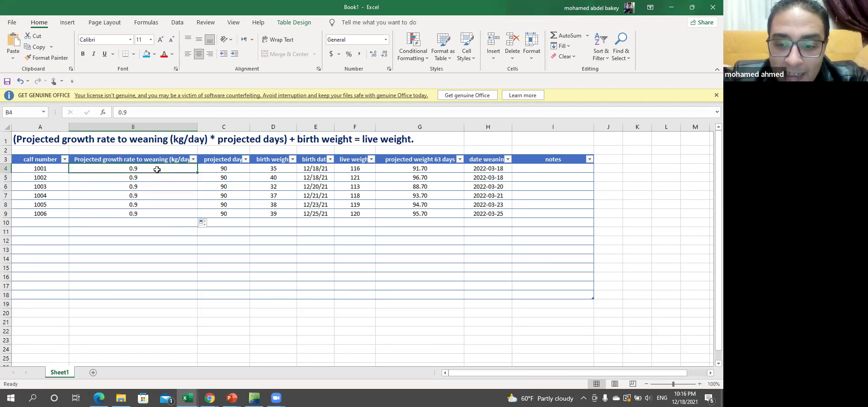
type("0.8")
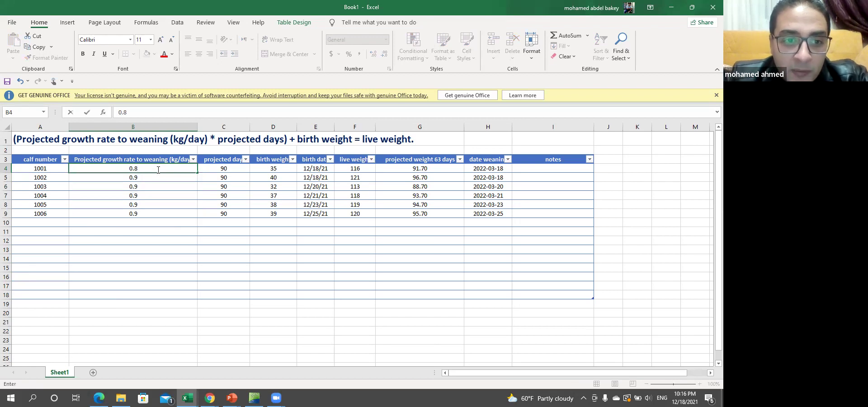
key("Return")
left_click(169, 168)
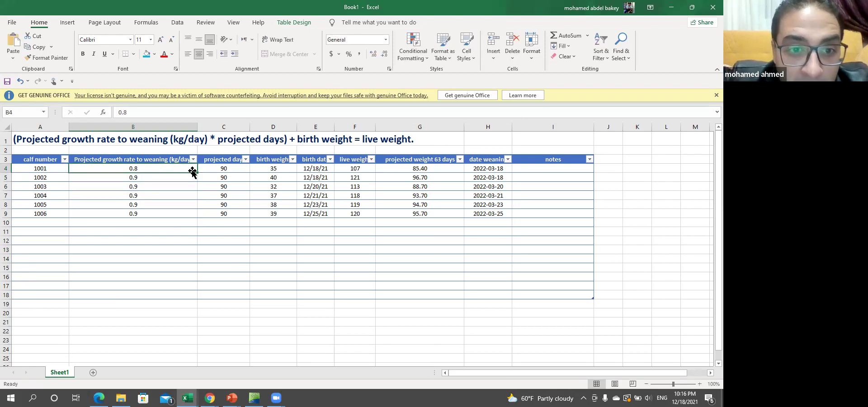
left_click_drag(197, 172, 198, 216)
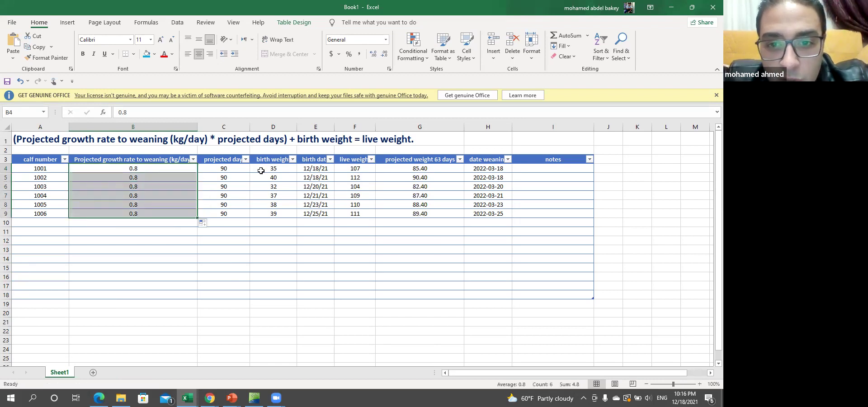
Add calf number 1007 in the first empty row of the table, below calf 1006.
left_click(428, 170)
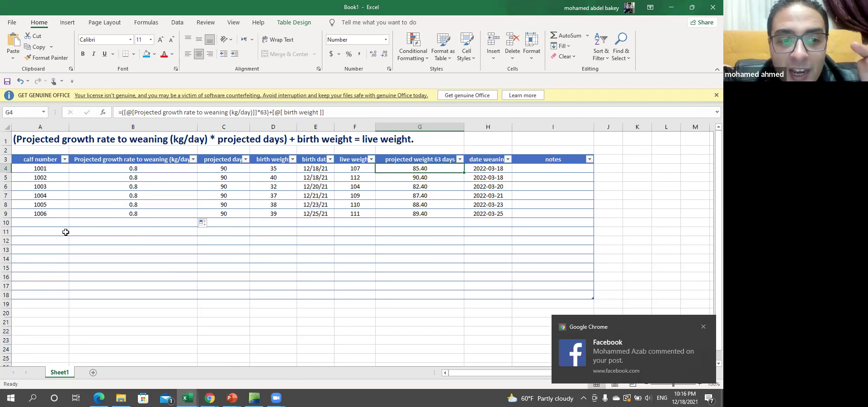
left_click(49, 223)
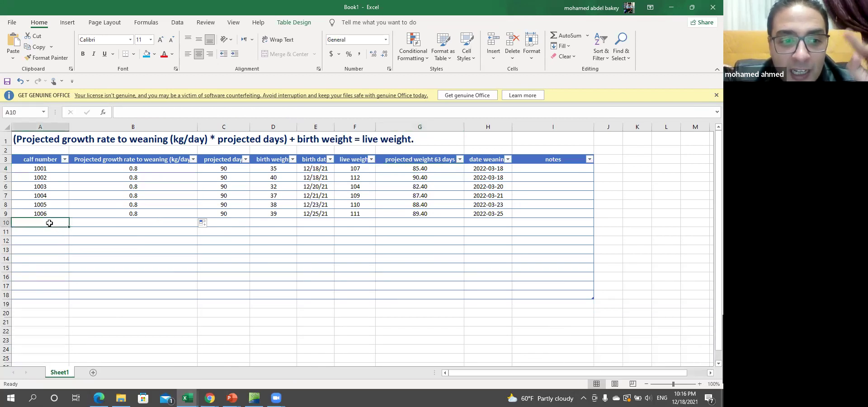
type("1007")
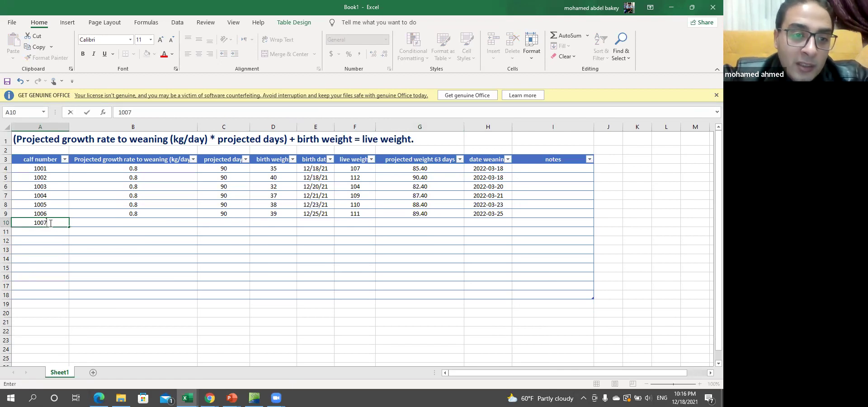
left_click(124, 222)
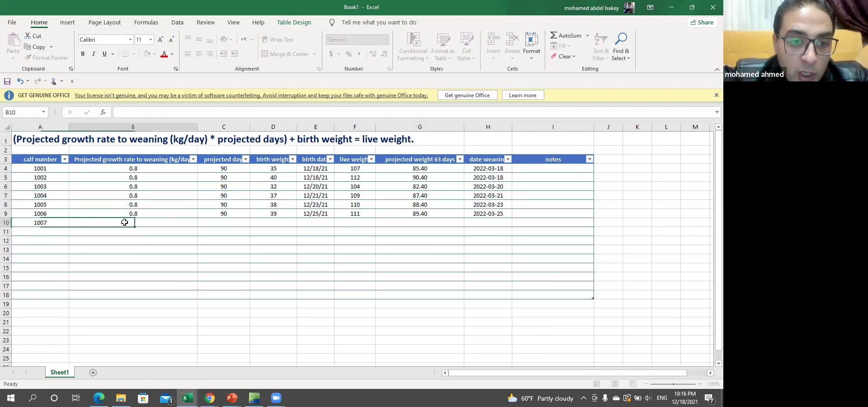
Fill calf 1006's projected growth rate of 0.8 and projected days of 90 down to row 18.
left_click(194, 214)
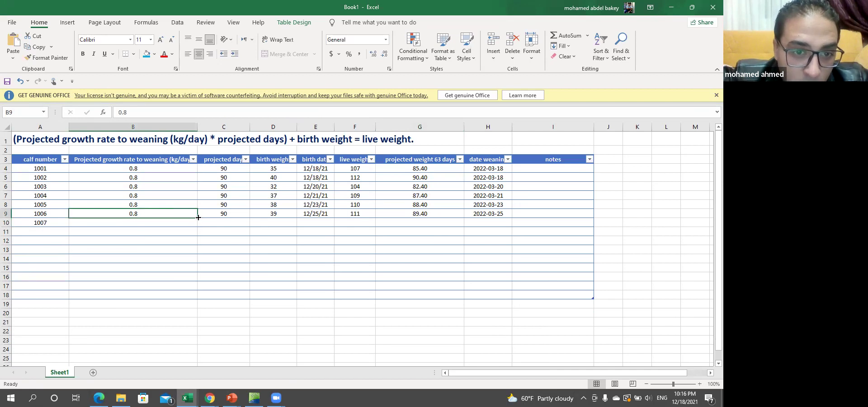
left_click_drag(198, 218, 196, 298)
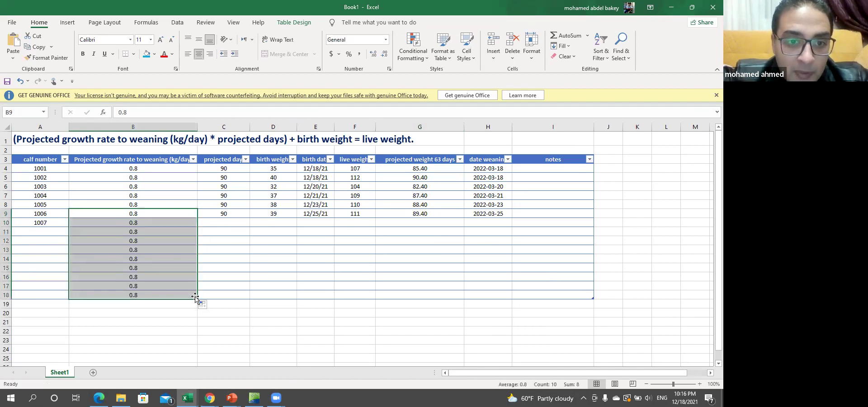
left_click(233, 216)
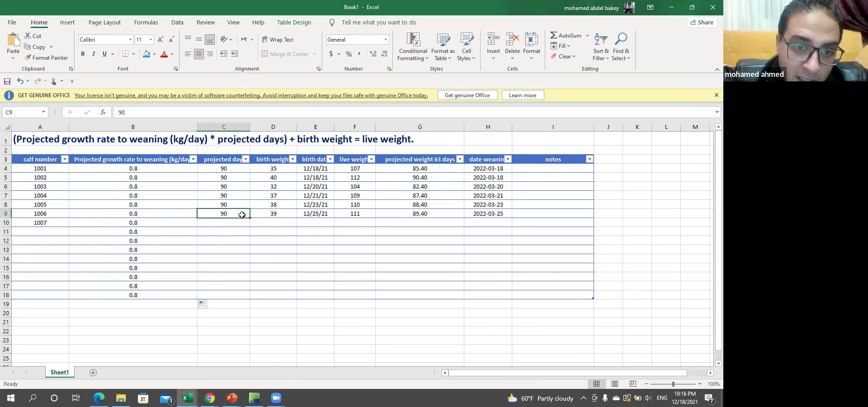
left_click_drag(251, 217, 248, 299)
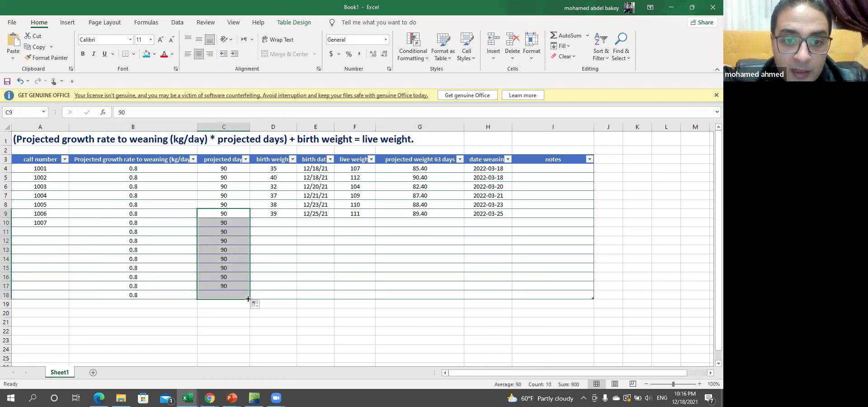
Enter a birth weight of 42 and the birth date 12/30/201 for calf 1007.
left_click(278, 215)
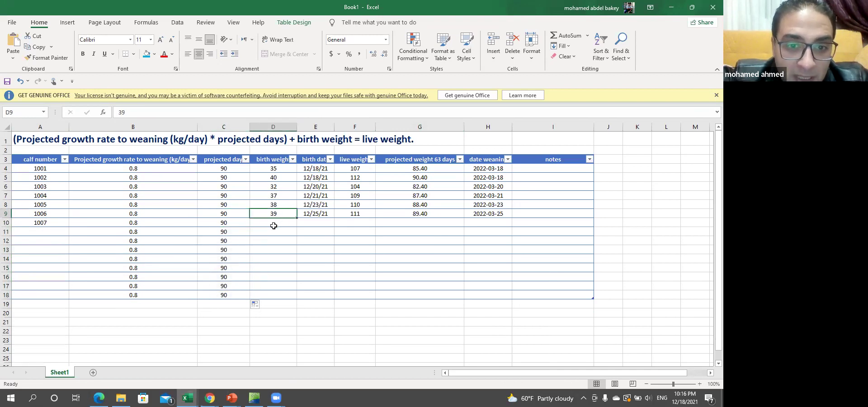
left_click(275, 225)
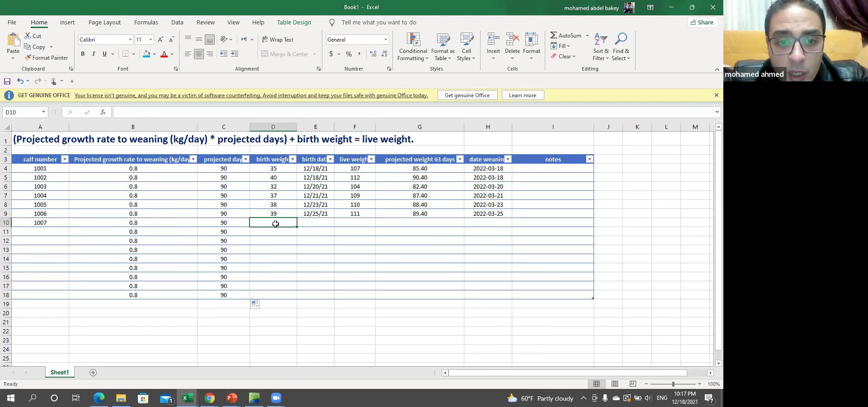
type("42")
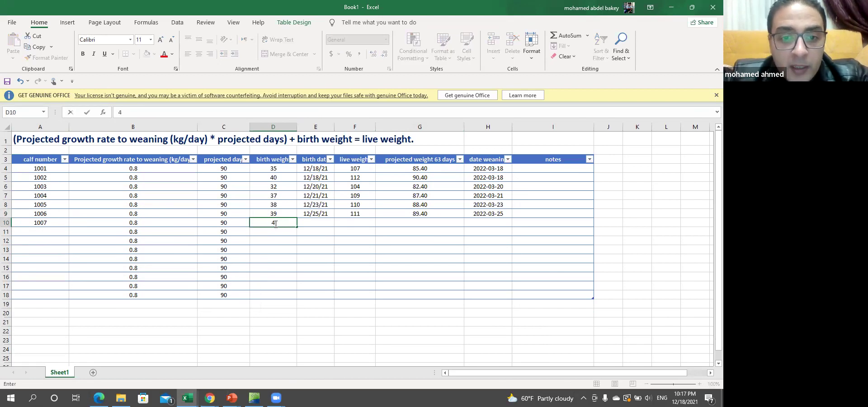
left_click(312, 224)
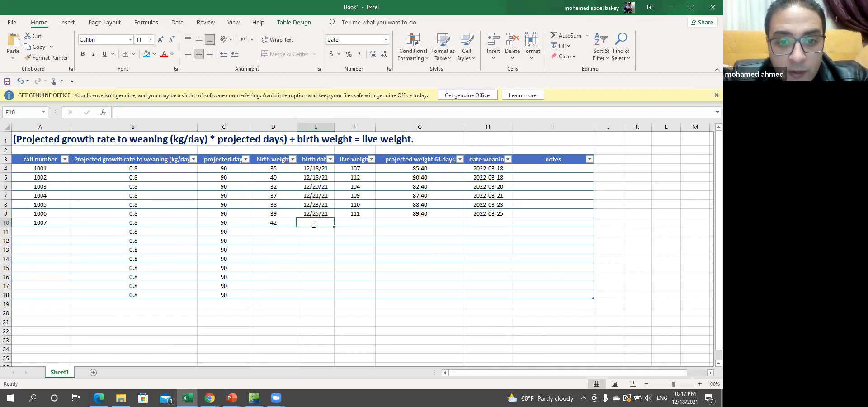
type("12/")
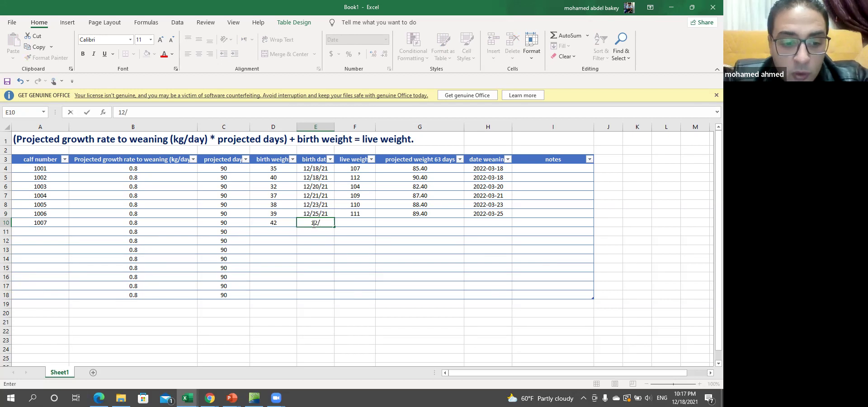
type("30.")
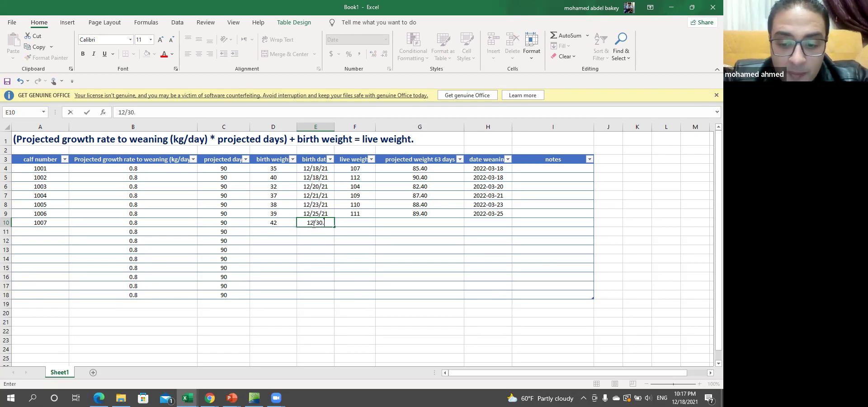
key("BackSpace")
type("/201")
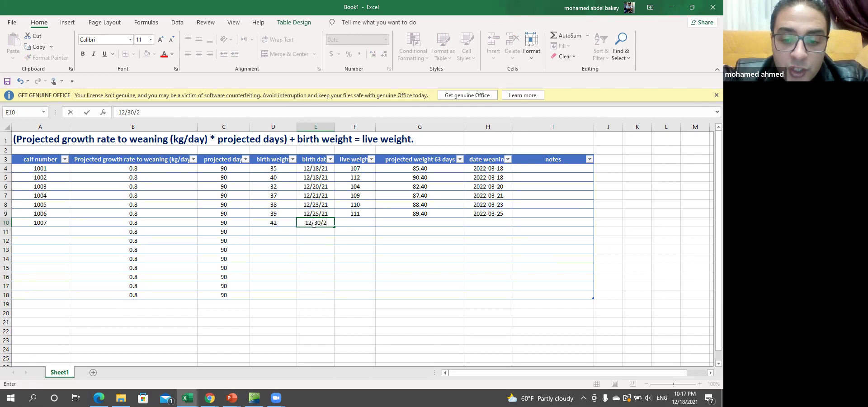
left_click(345, 224)
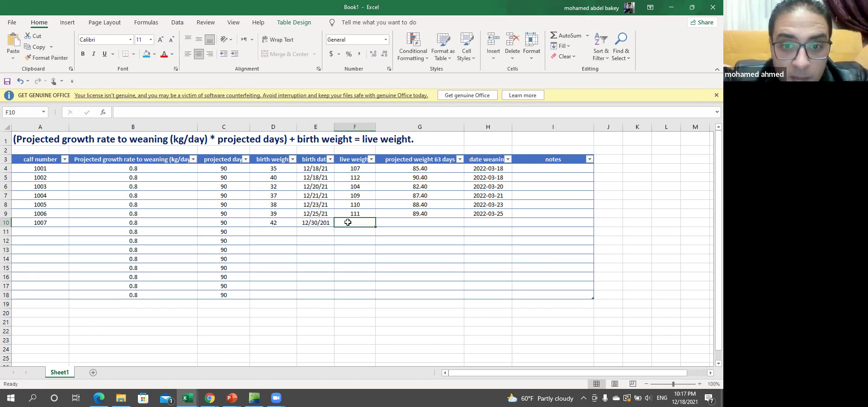
Write calf 1007's live weight formula as projected growth rate times projected days in parentheses, plus 42, modelled on calf 1006's formula.
left_click(358, 215)
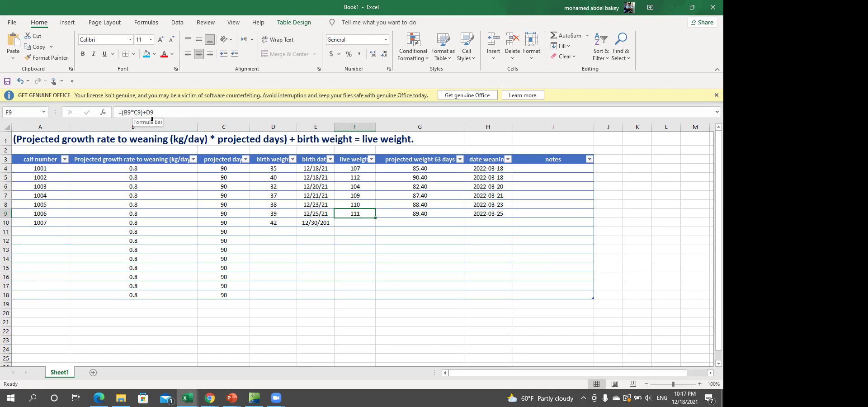
left_click(344, 223)
type("=(")
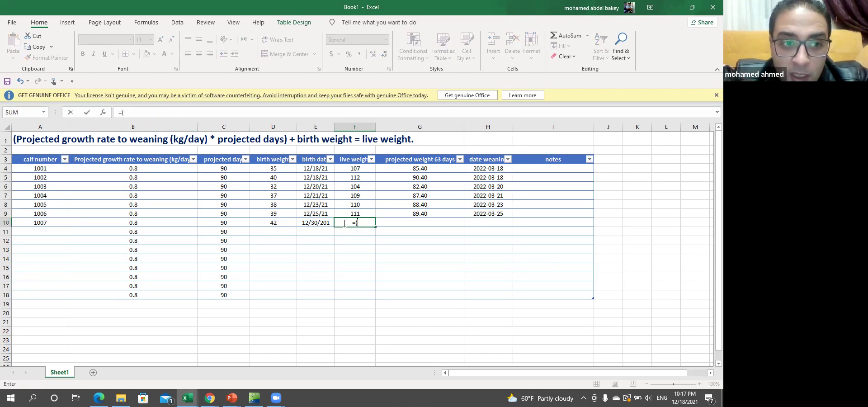
left_click(168, 222)
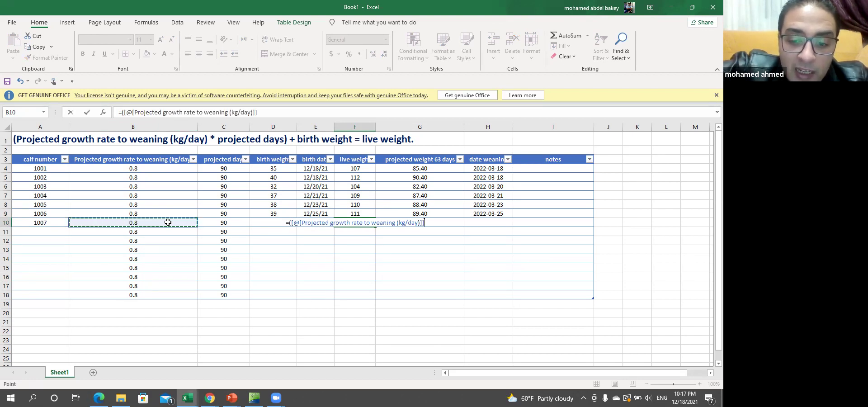
type("*")
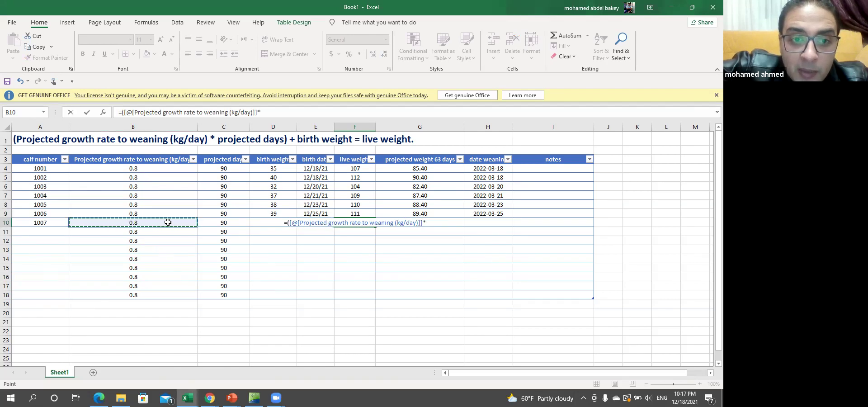
left_click(211, 225)
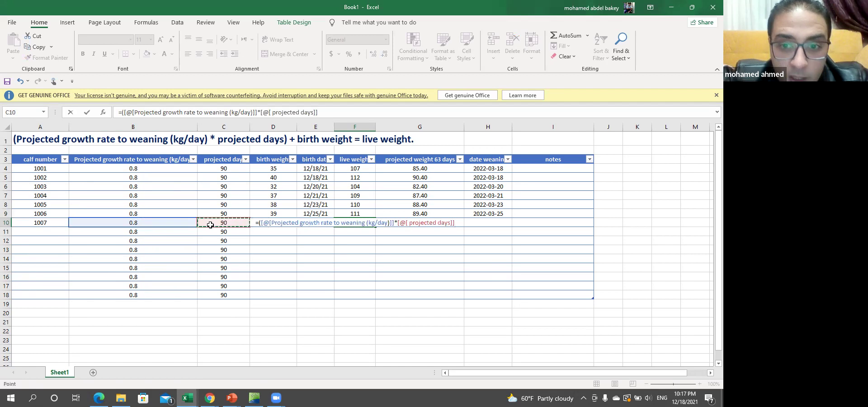
type(")=")
key("BackSpace")
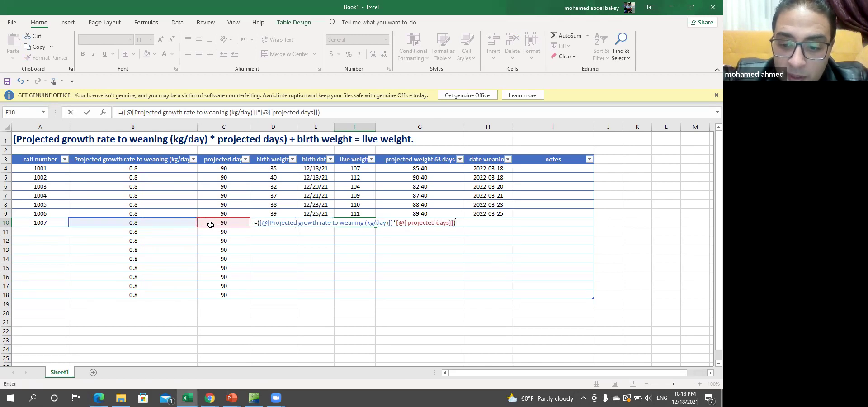
type("+42")
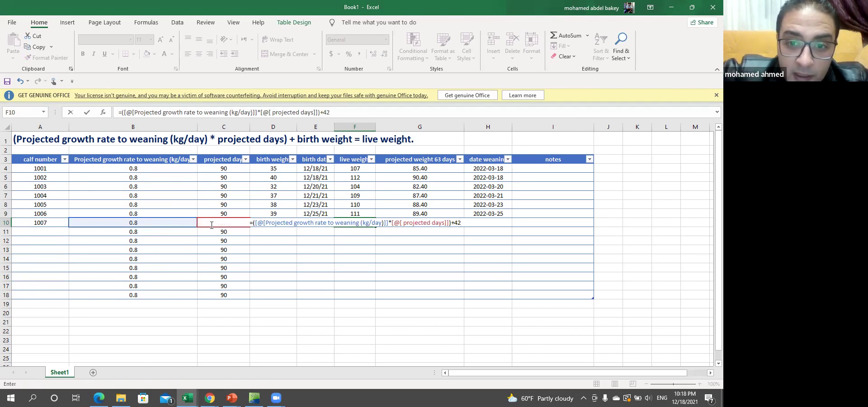
type(")")
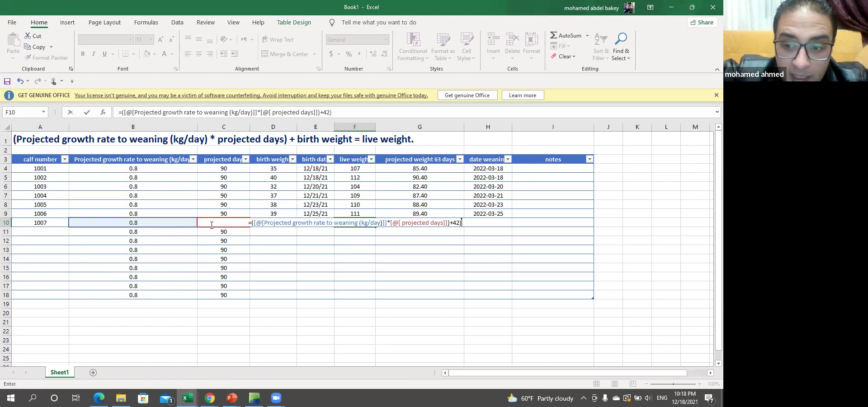
key("Return")
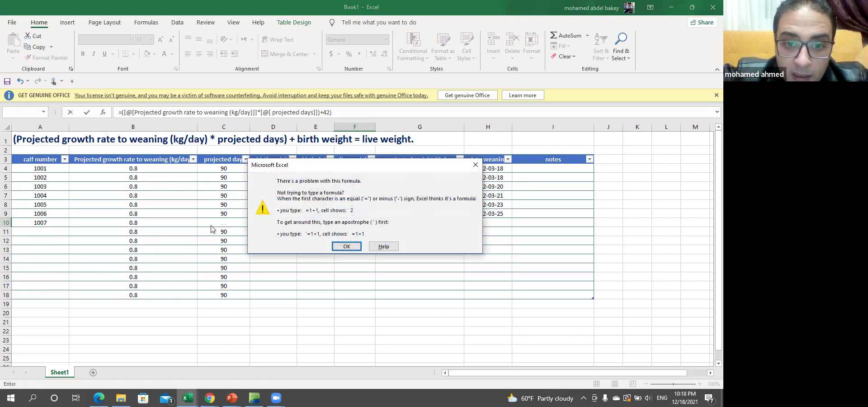
Remove the extra closing parenthesis after 42 in calf 1007's live weight formula and commit it.
key("Return")
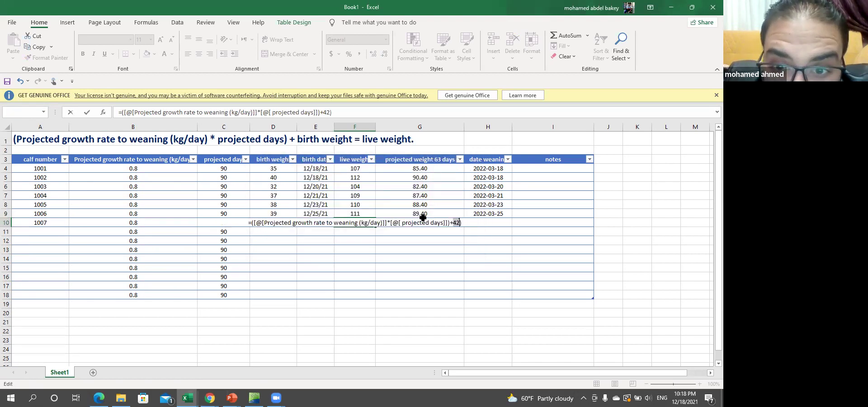
left_click(340, 112)
key("BackSpace")
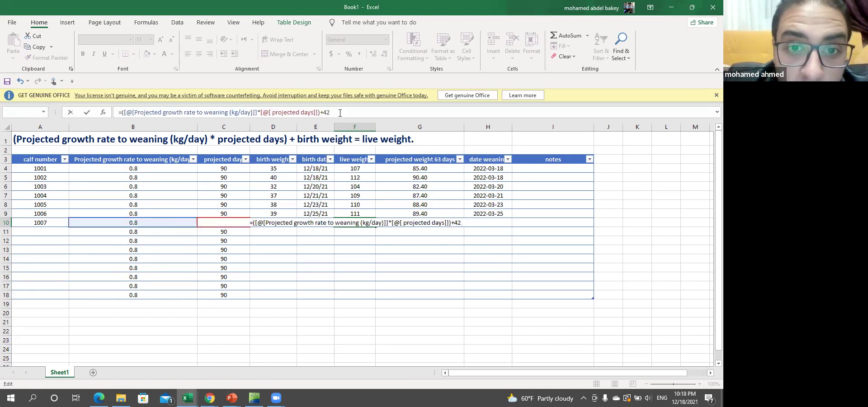
key("Return")
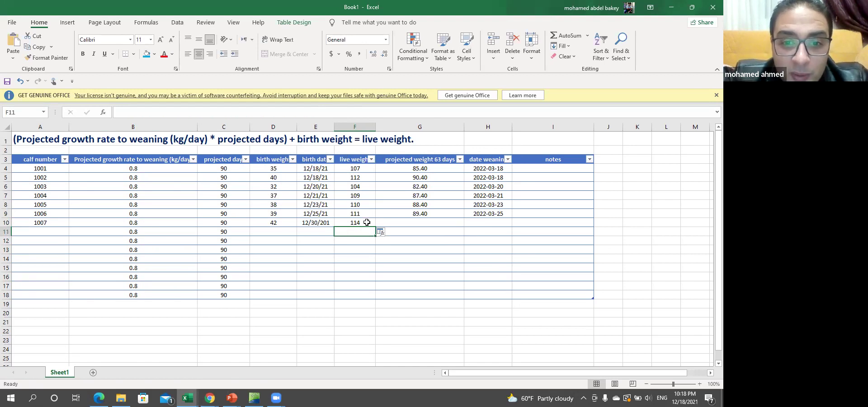
left_click(366, 222)
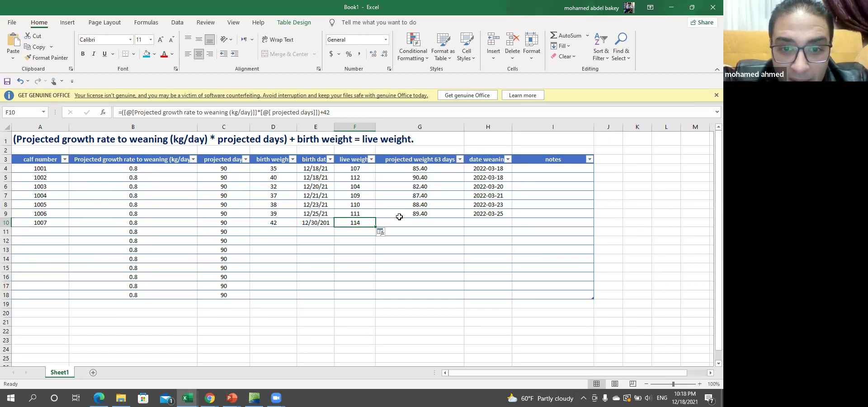
Try to fill the weaning date formula from calf 1006 down to calf 1007.
left_click(452, 216)
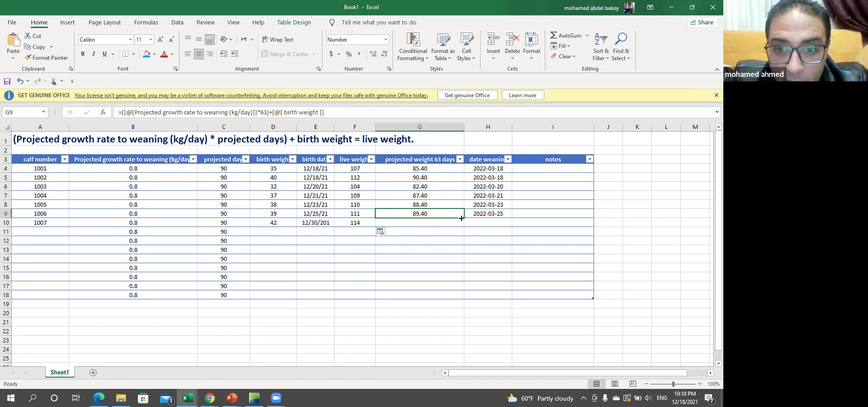
left_click(479, 214)
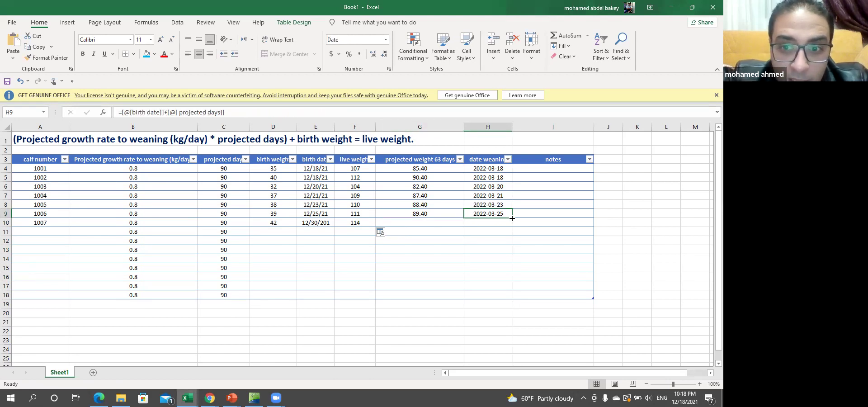
left_click_drag(512, 218, 511, 225)
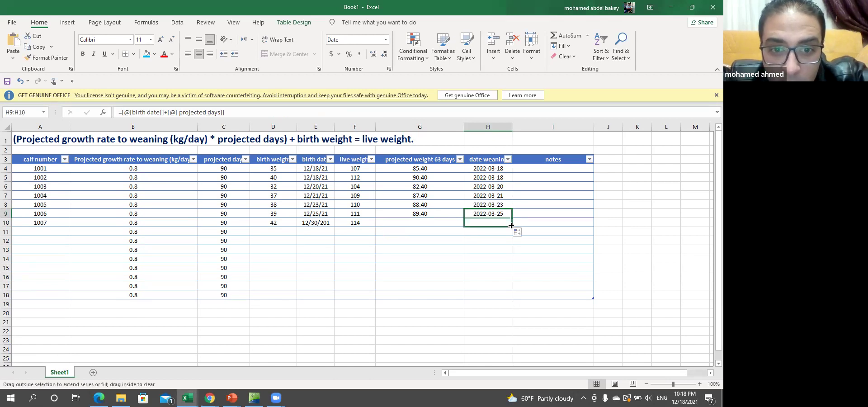
double_click(475, 222)
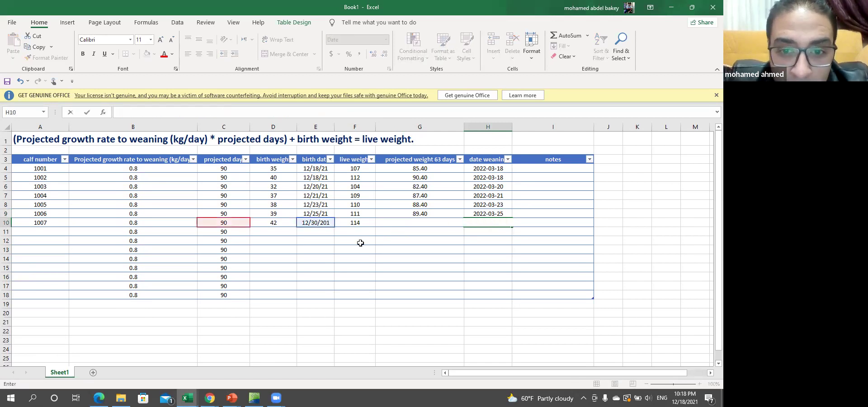
left_click(419, 217)
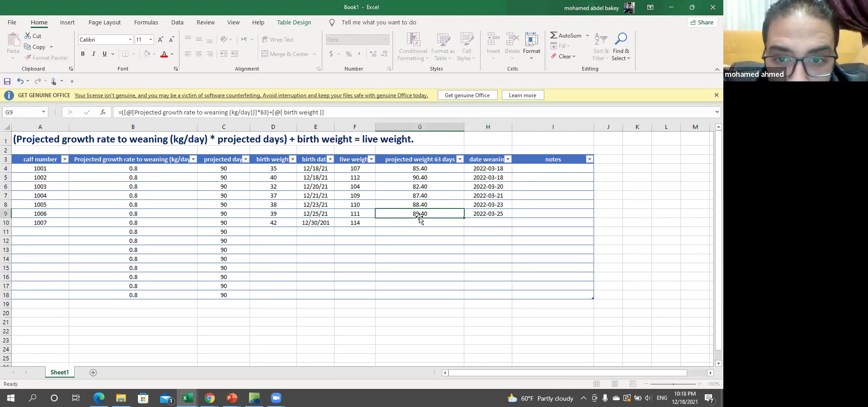
Enter calf 1007's weaning date formula as its birth date plus its projected days.
left_click(480, 222)
type("=")
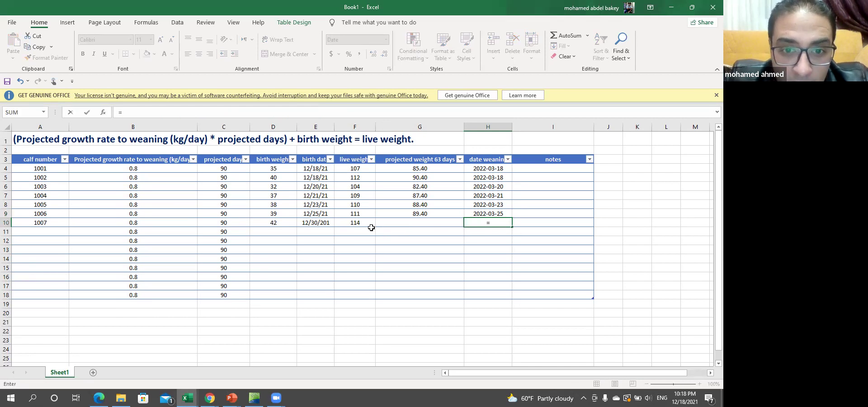
left_click(324, 223)
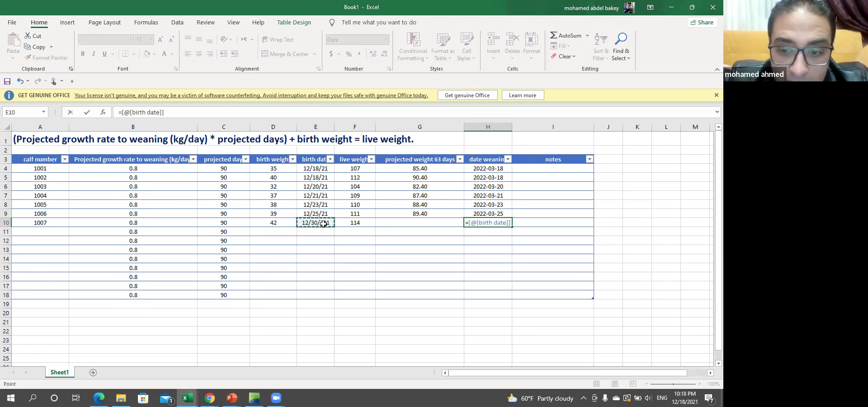
type("+")
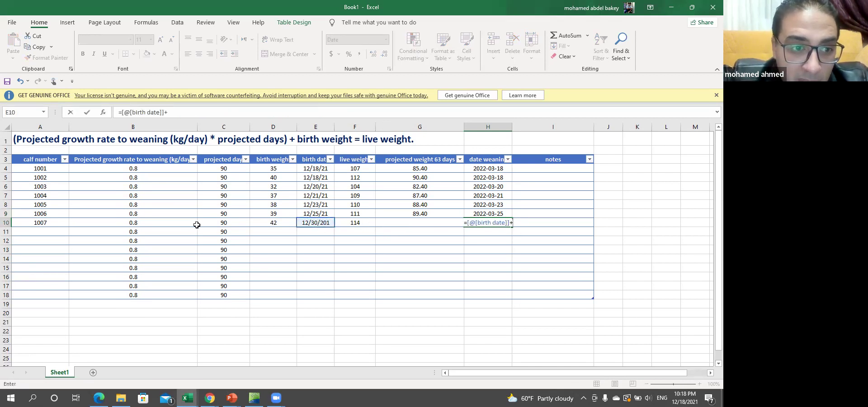
left_click(227, 222)
key("Return")
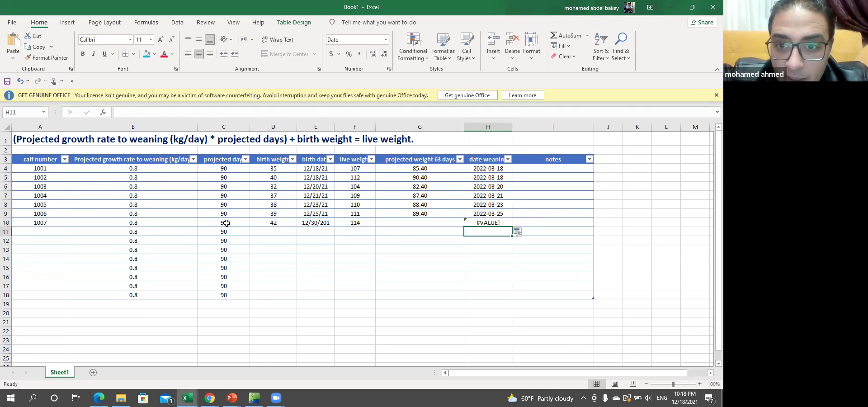
Format calf 1007's weaning date cell as a date of type *3/14/2012.
left_click(494, 223)
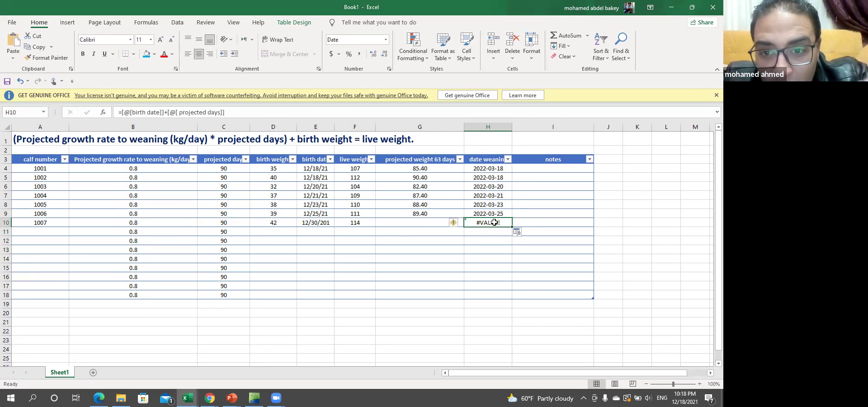
right_click(494, 222)
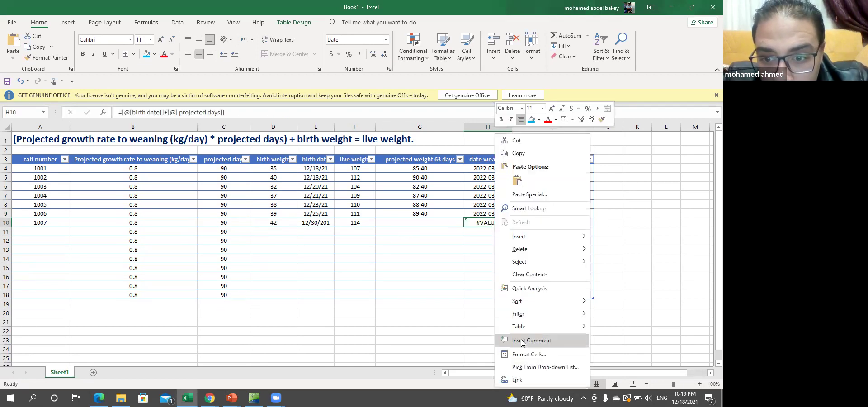
left_click(523, 354)
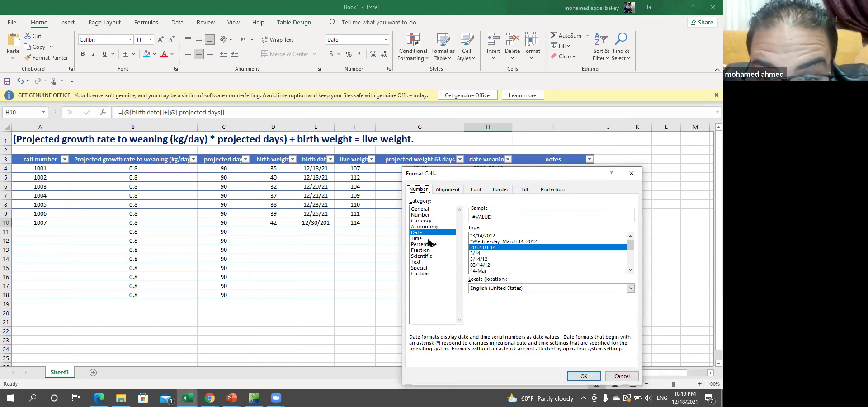
double_click(488, 235)
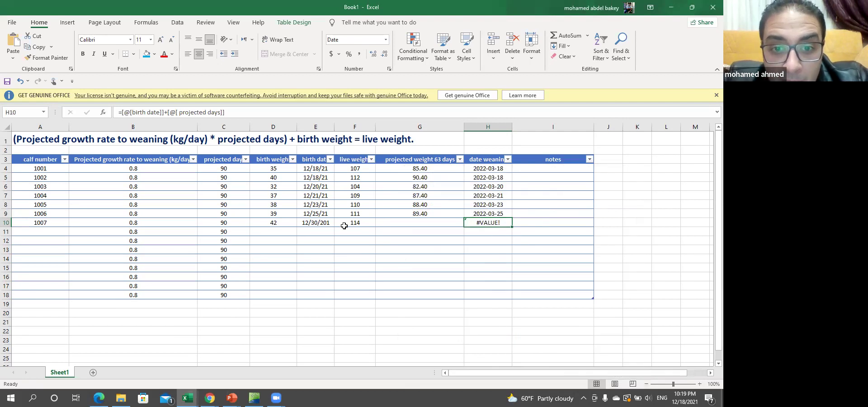
Fill the projected 63-day weight formula from calf 1006 down to calf 1007.
left_click(427, 214)
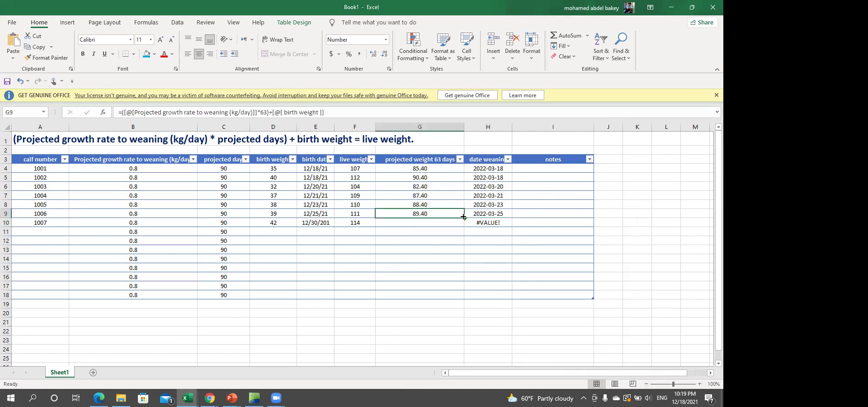
left_click_drag(464, 219, 464, 226)
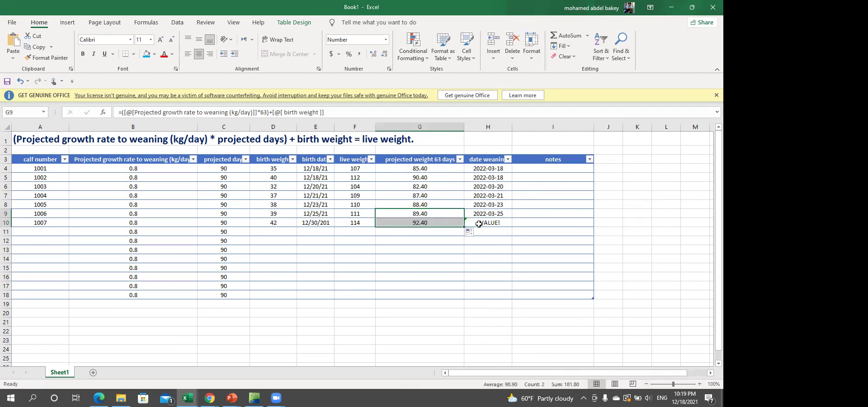
Correct calf 1007's birth date to 12/30/2021.
left_click(479, 224)
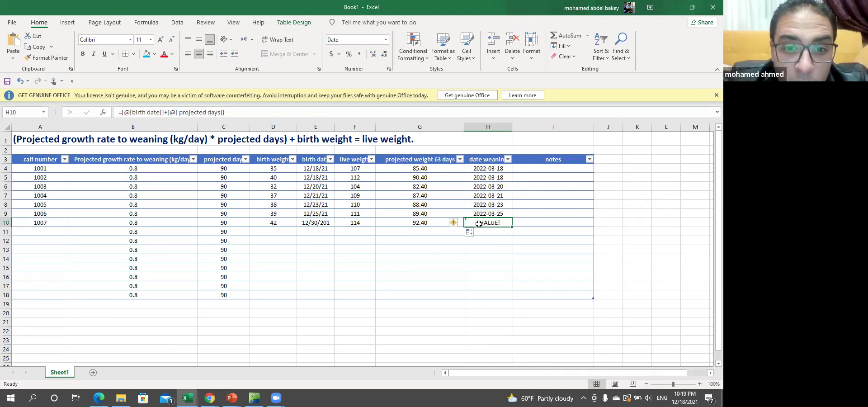
left_click(326, 224)
left_click(143, 113)
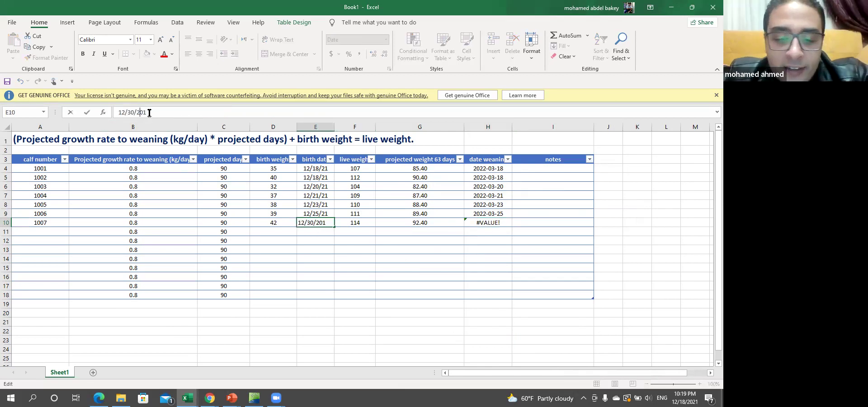
type("2")
key("Return")
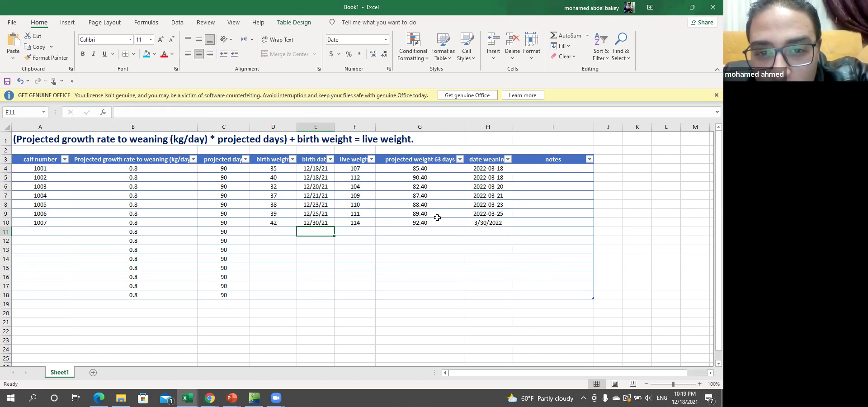
left_click(324, 223)
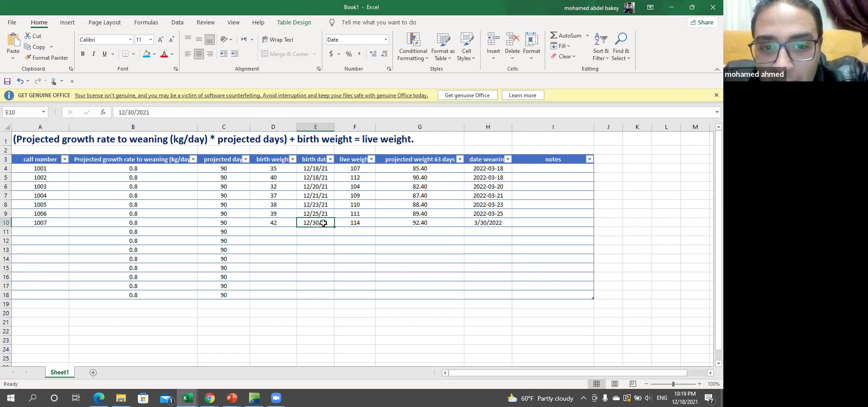
Check calf 1007's projected 63-day weight and live weight formulas, and switch to the FARM MANAGMENT PART 2 slide show in PowerPoint.
left_click(415, 223)
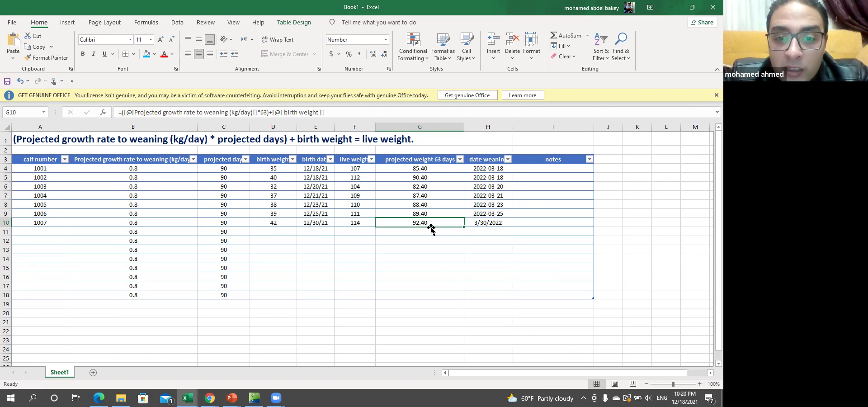
left_click(362, 223)
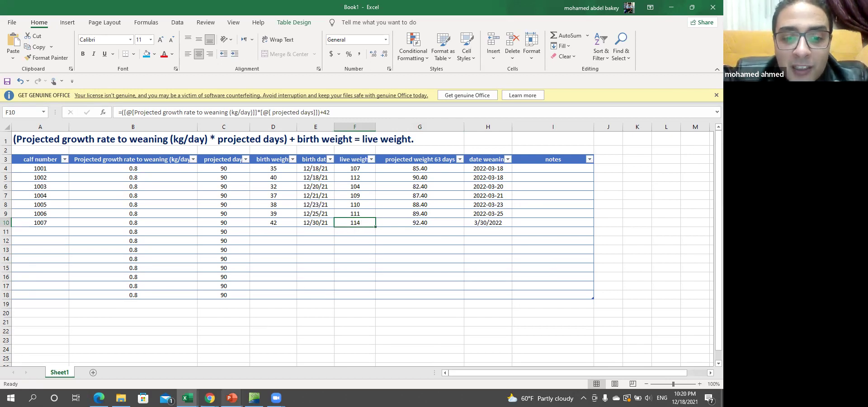
mouse_move(231, 398)
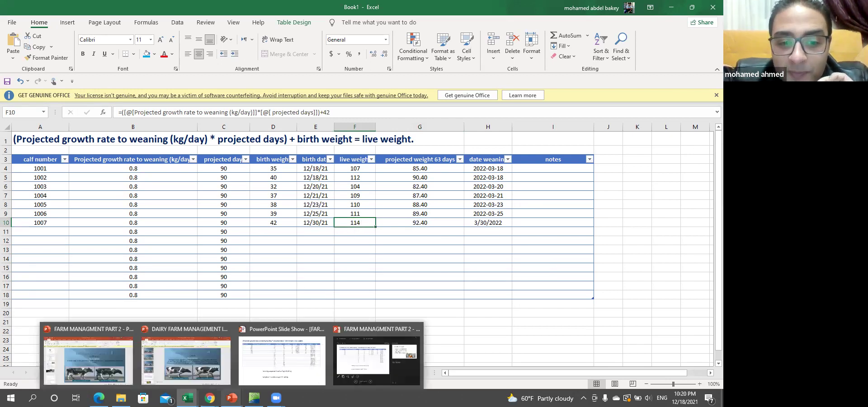
left_click(292, 369)
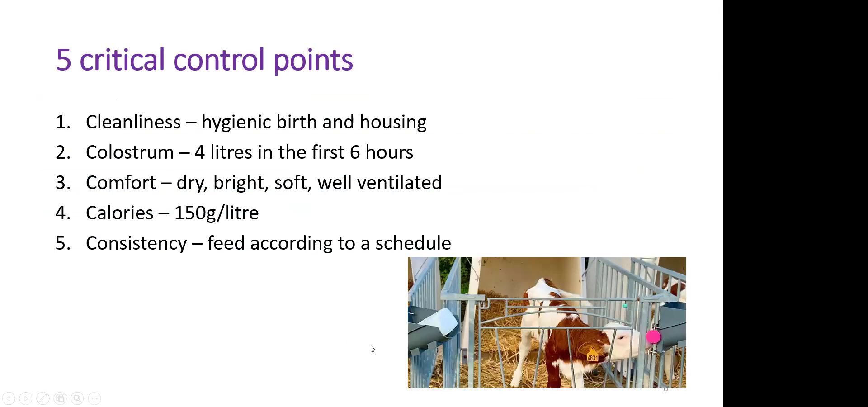
Switch back to the Book1 workbook in Excel and examine calf 1003's row and its projected 63-day weight formula.
key("super")
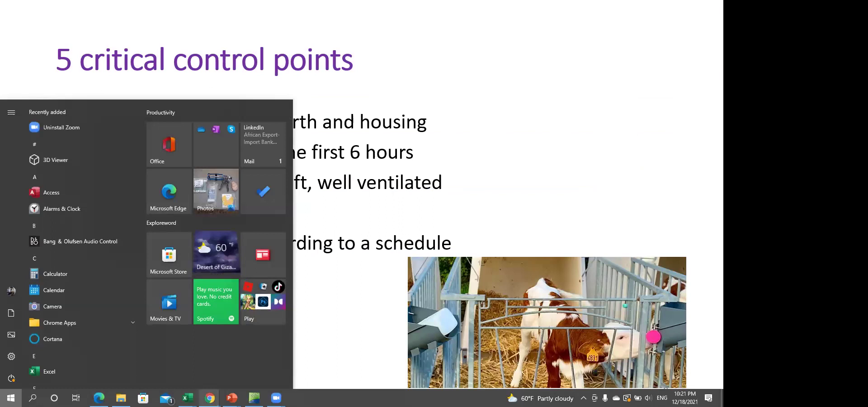
mouse_move(188, 398)
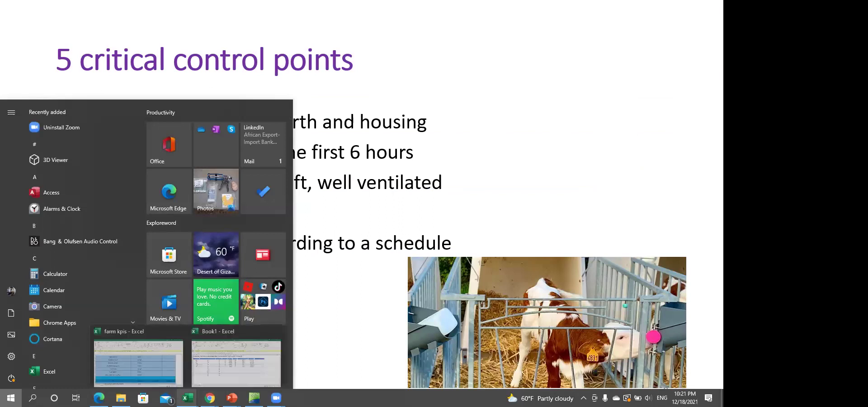
left_click(209, 372)
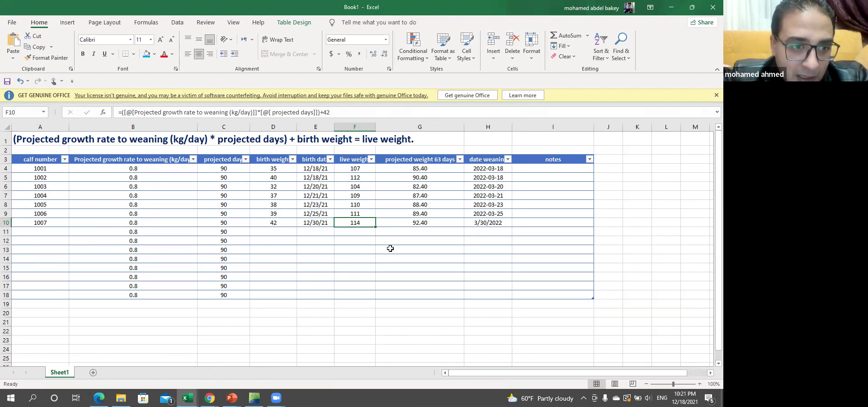
left_click(38, 203)
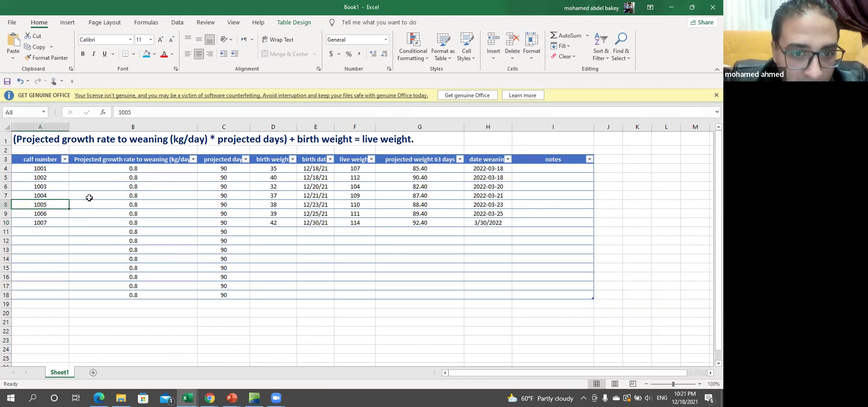
left_click(7, 186)
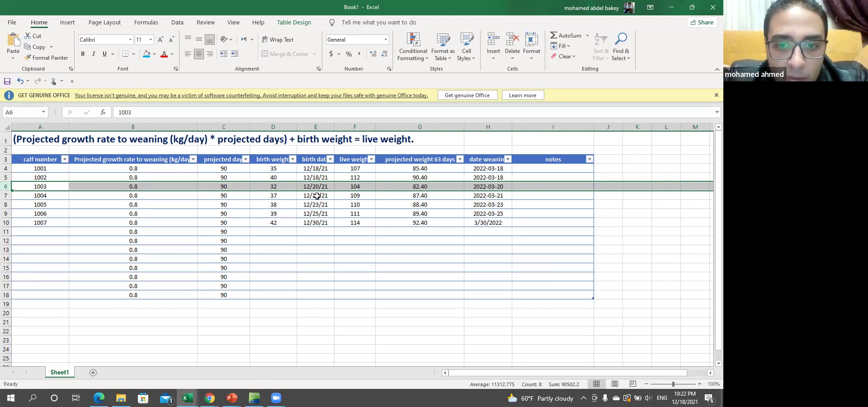
left_click(383, 187)
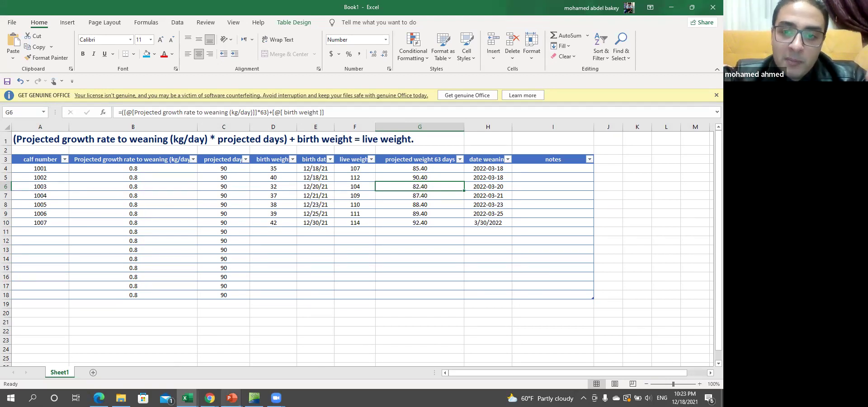
Switch to the FARM MANAGMENT PART 2 slide show in PowerPoint and display the "5 critical control points" slide.
mouse_move(232, 398)
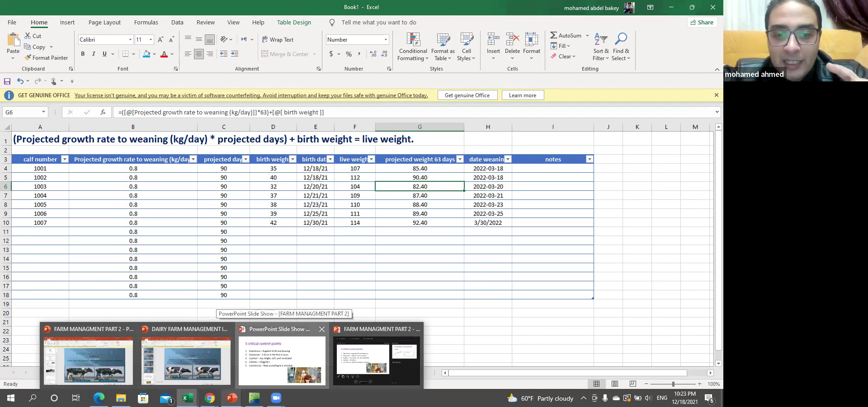
left_click(252, 362)
left_click(252, 328)
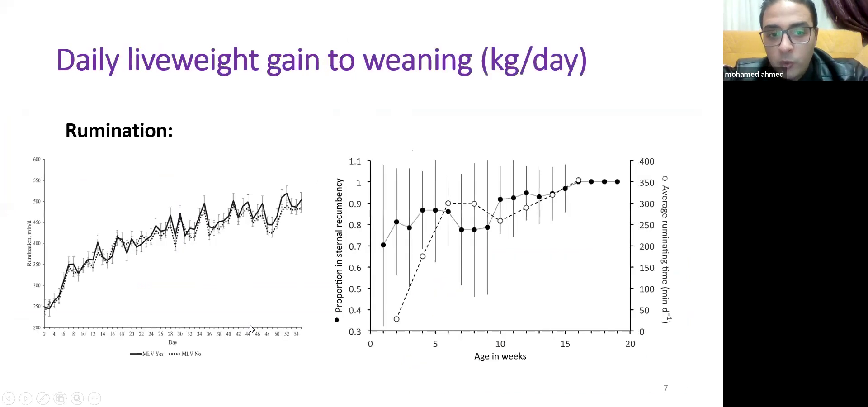
scroll(252, 329, "up", 1)
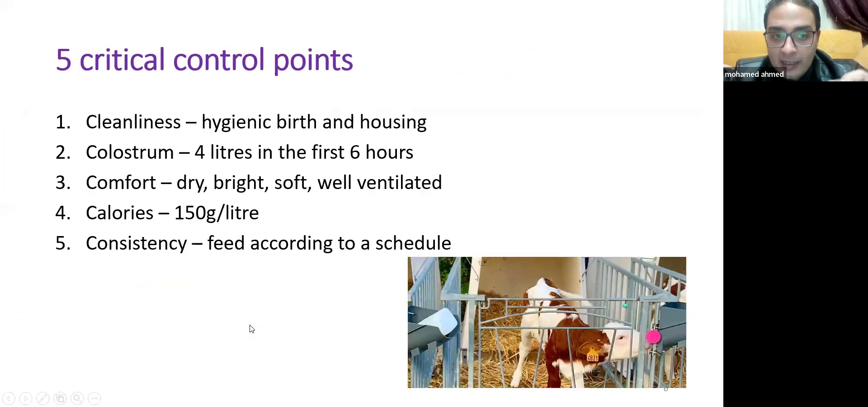
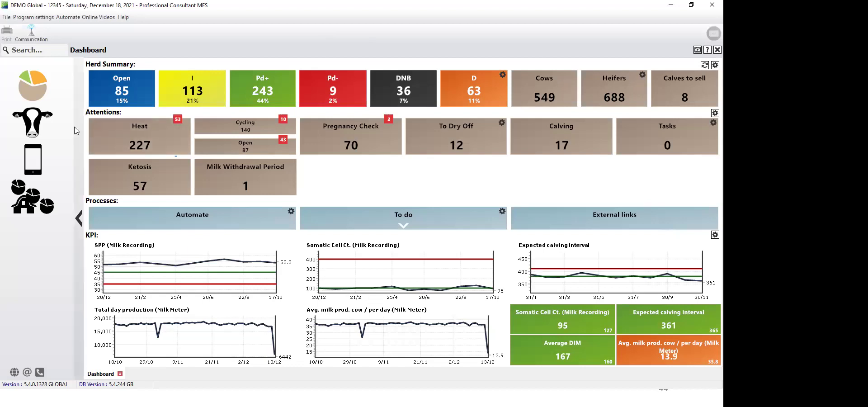
Open the Lameness Analysis report from the Health / Treatments section of herd management.
left_click(36, 122)
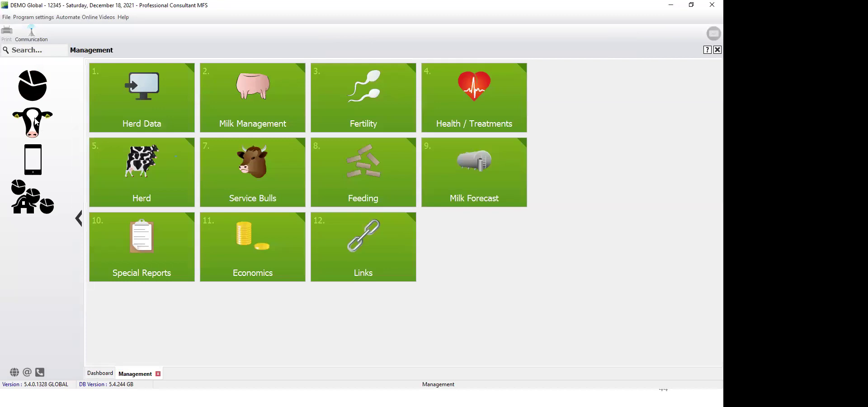
left_click(469, 97)
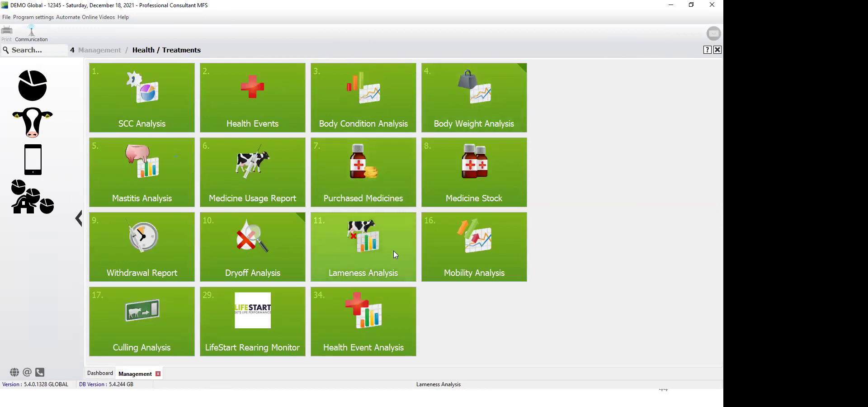
left_click(364, 273)
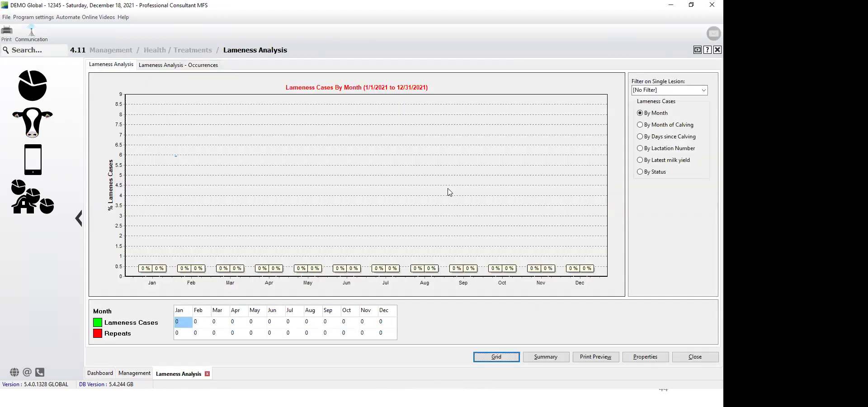
Inspect the Lameness Analysis properties and the End Date calendar, and dismiss them without applying changes.
left_click(158, 66)
left_click(121, 67)
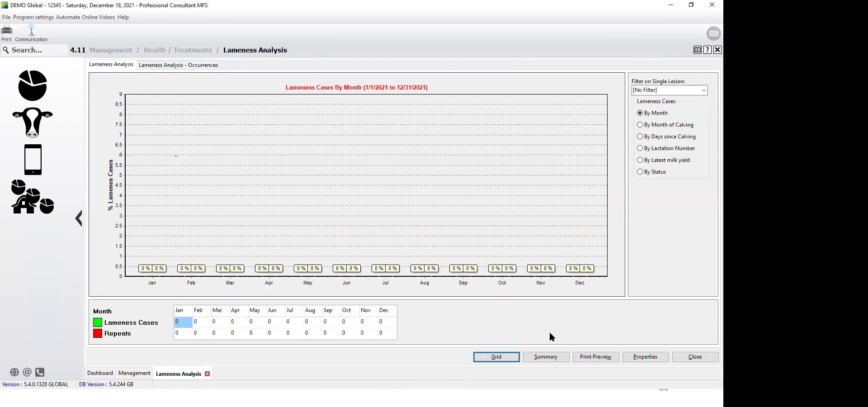
left_click(634, 359)
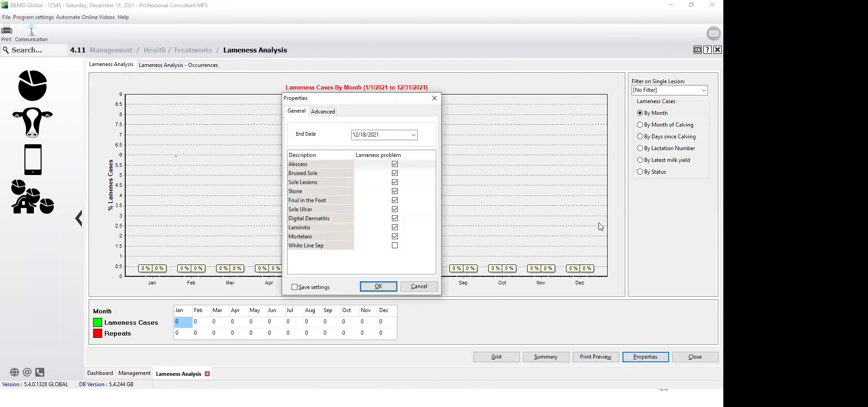
left_click(413, 136)
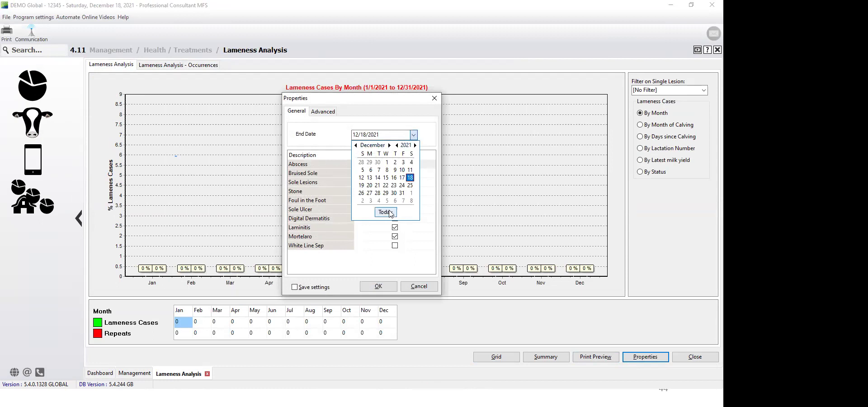
left_click(419, 286)
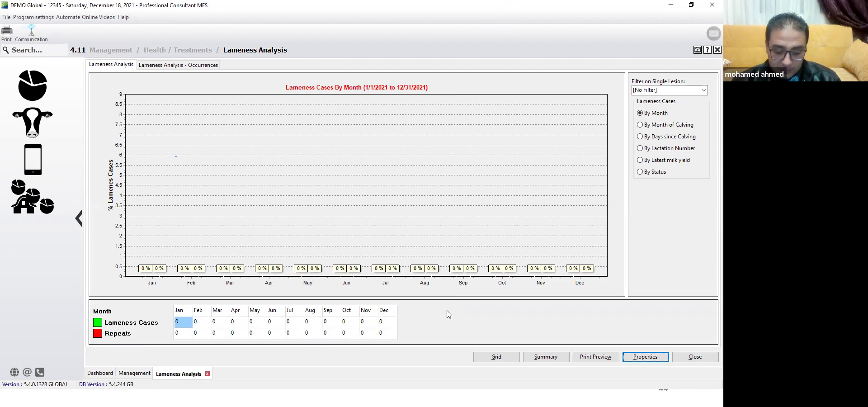
Load the Lameness Analysis in the Demo - 10 database with Hoof infection, Laminess Cases, Leg Injury and hoof amputation as lameness problems, saving the settings.
key("Escape")
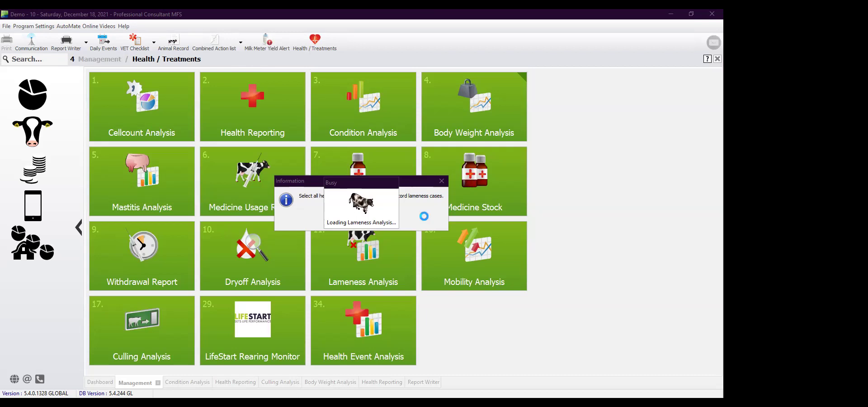
key("Return")
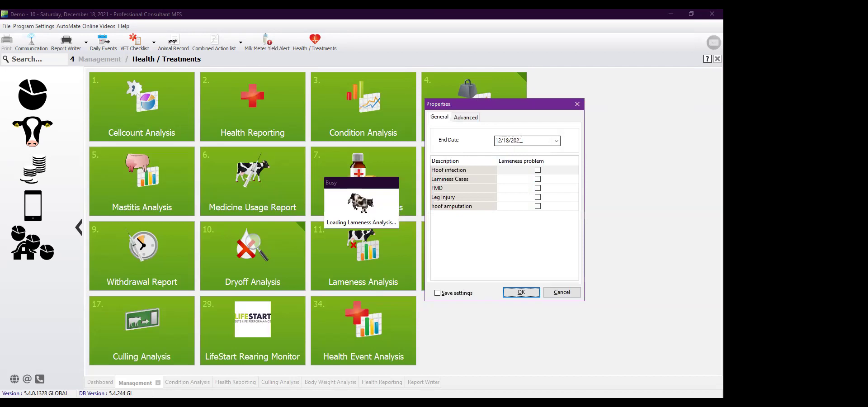
left_click_drag(527, 140, 494, 143)
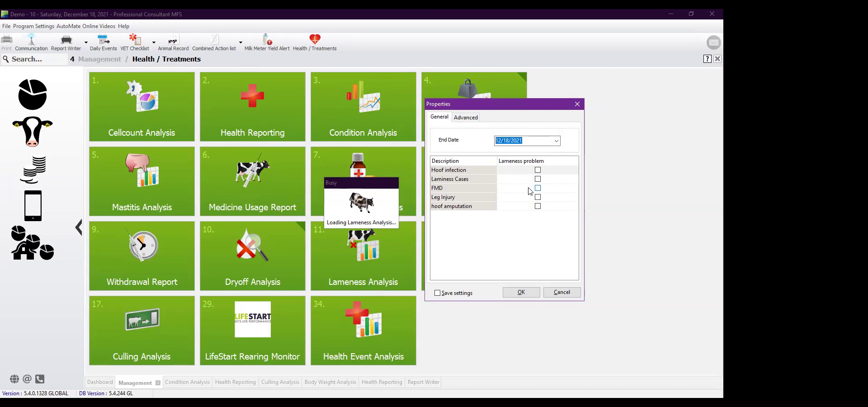
left_click(538, 171)
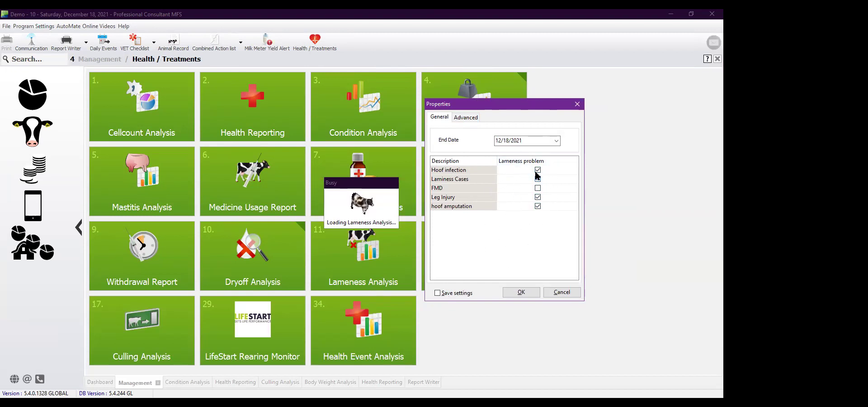
left_click(467, 118)
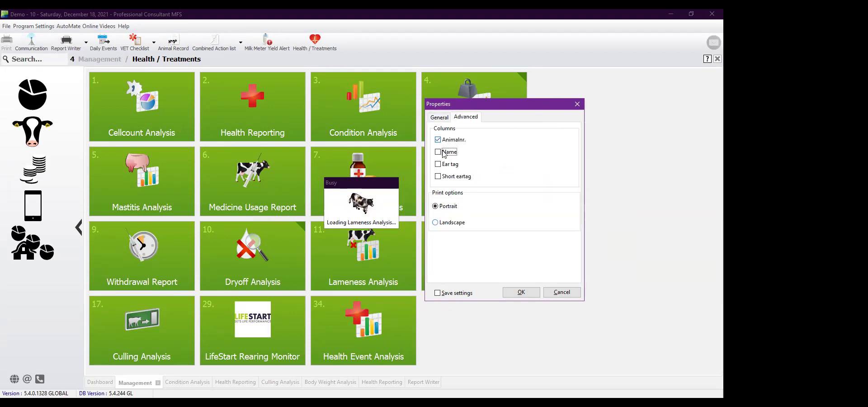
left_click(447, 118)
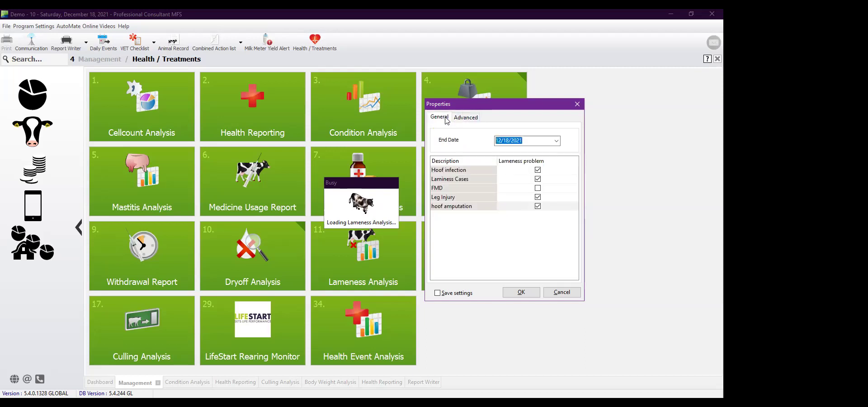
left_click(437, 293)
left_click(510, 293)
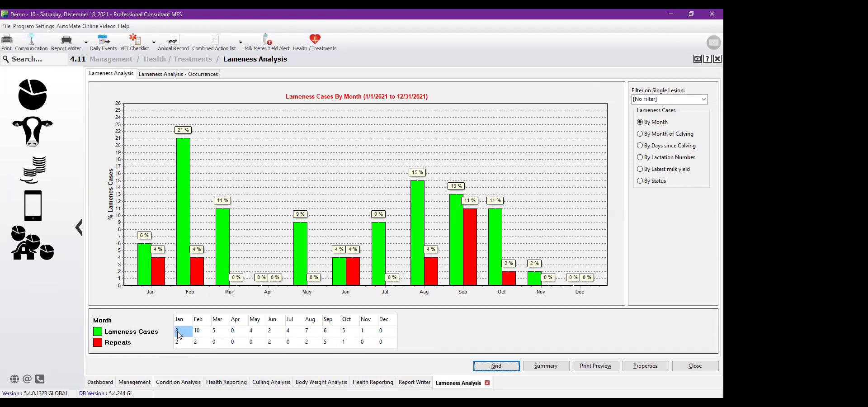
Show the individual lameness cases in the grid and sort them by animal number.
left_click(494, 367)
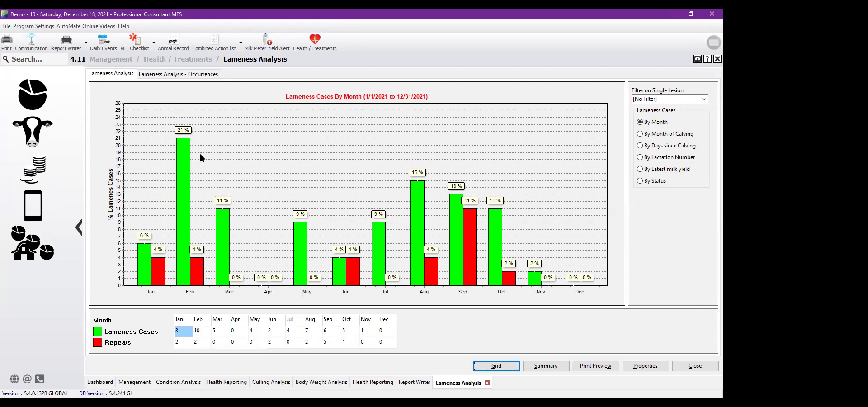
left_click(495, 365)
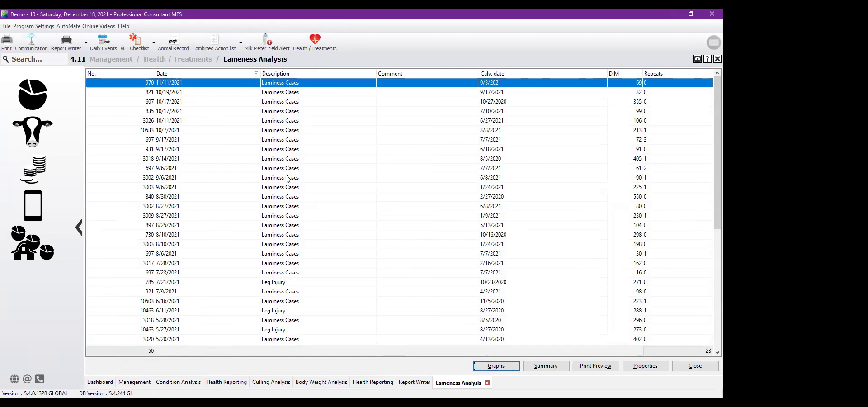
left_click(294, 279)
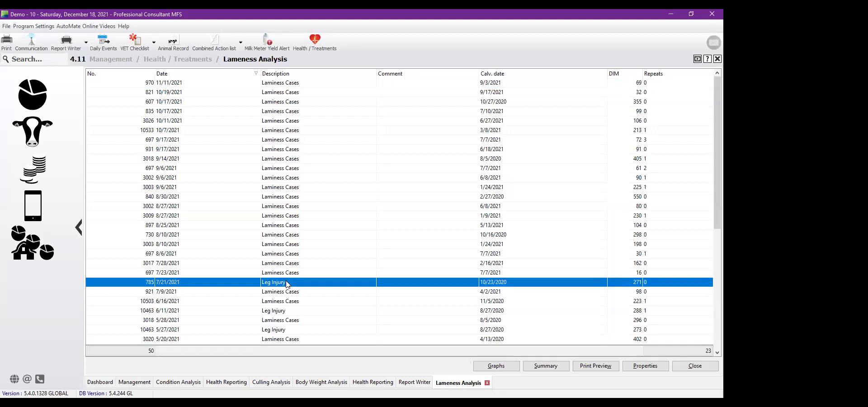
left_click(129, 76)
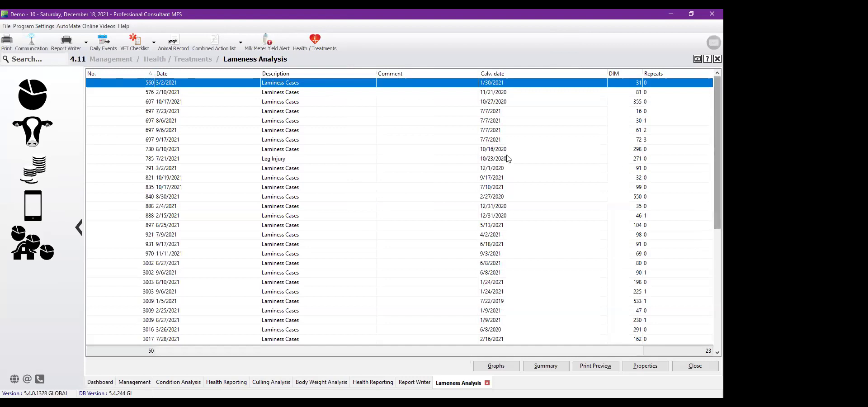
Examine the repeated lameness records of animal 697 and compare their Repeats values with animal 607's record.
left_click(149, 104)
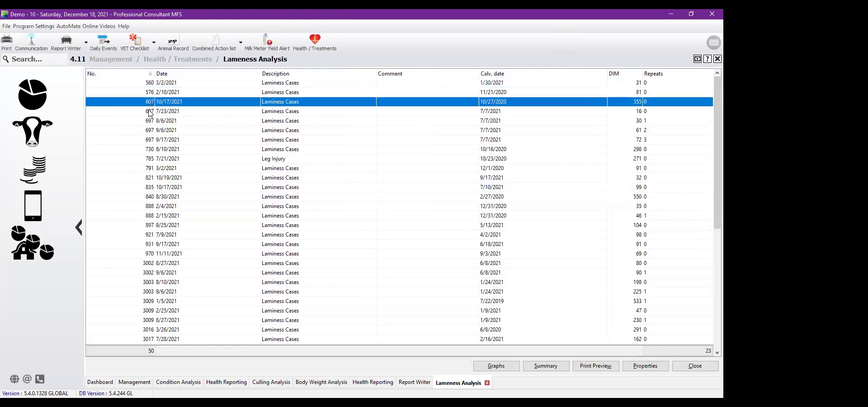
left_click(149, 111)
left_click(147, 122)
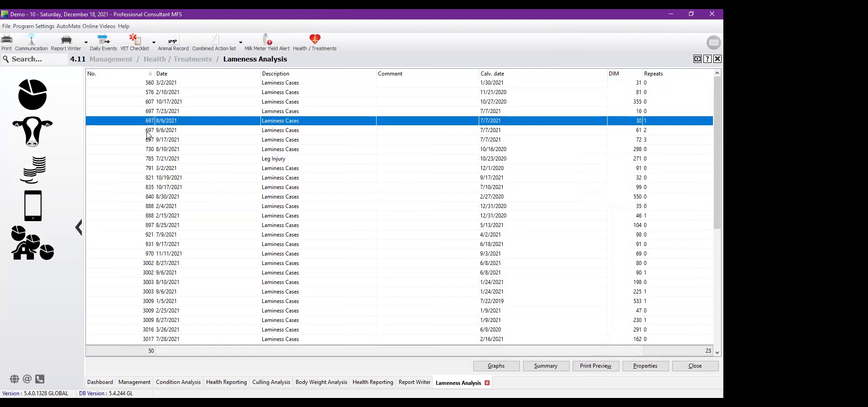
left_click(147, 131)
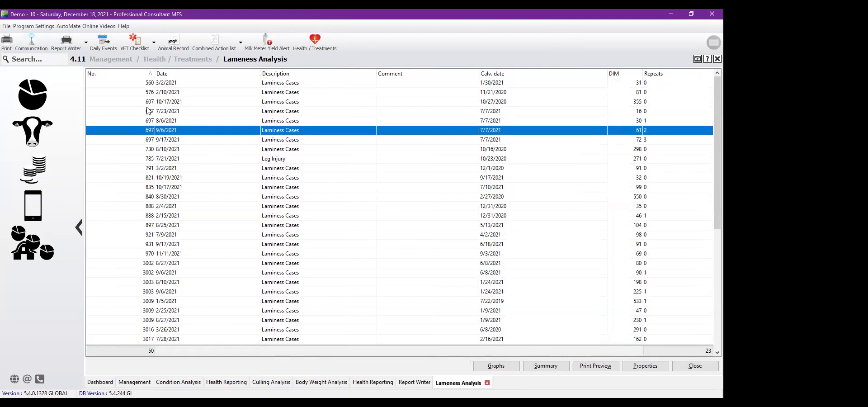
left_click(149, 104)
left_click(147, 111)
left_click(147, 120)
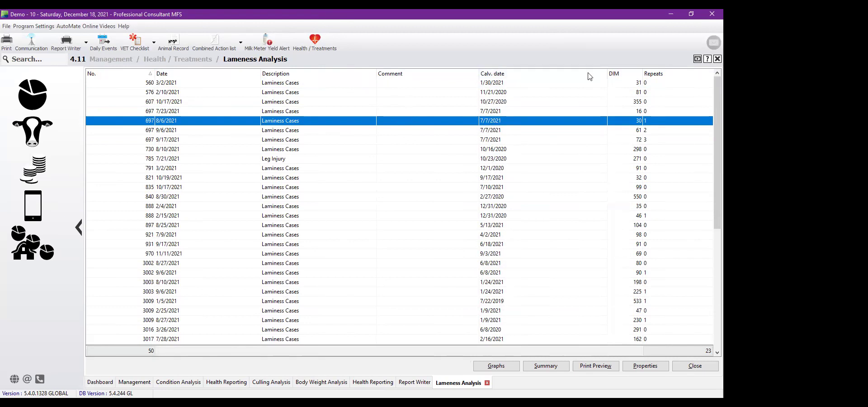
left_click(652, 112)
left_click(656, 102)
left_click(650, 123)
Return to the graphs and view lameness cases by month of calving, days since calving, lactation number, latest milk yield and status.
left_click(496, 365)
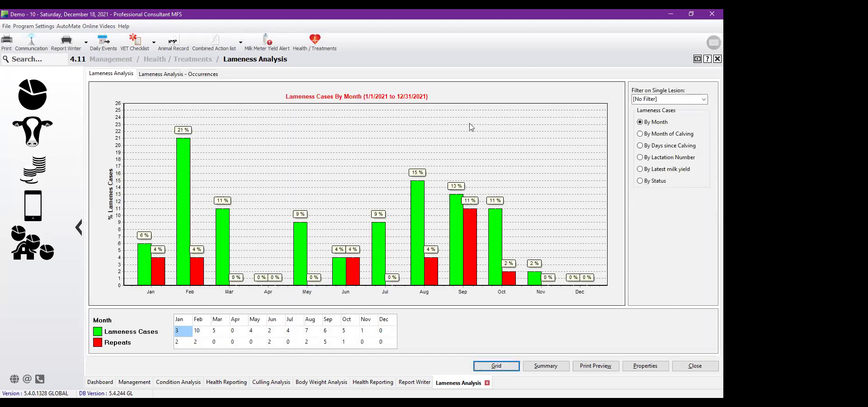
left_click(640, 135)
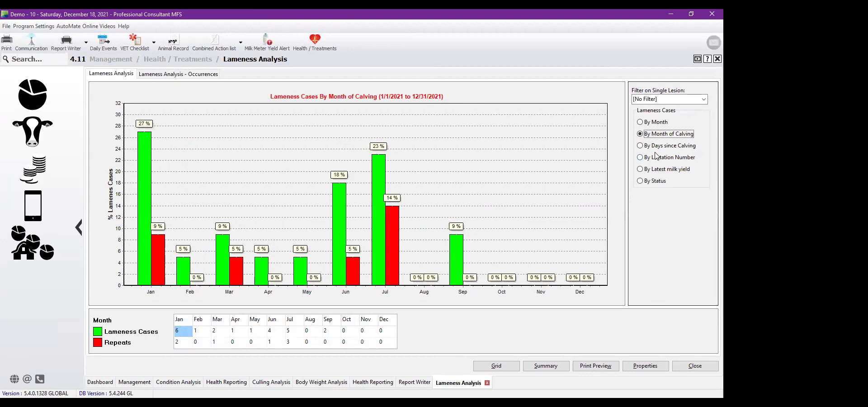
left_click(640, 146)
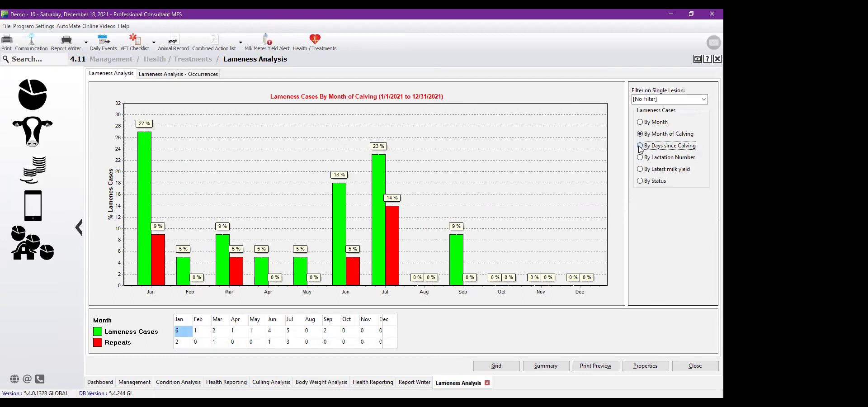
left_click(640, 158)
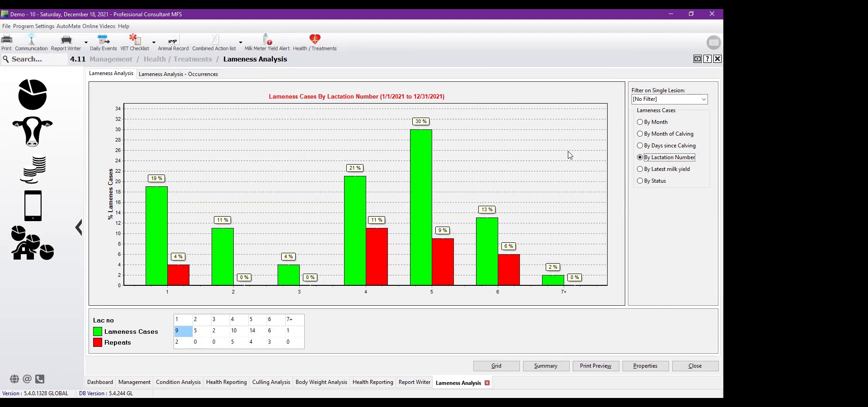
left_click(640, 170)
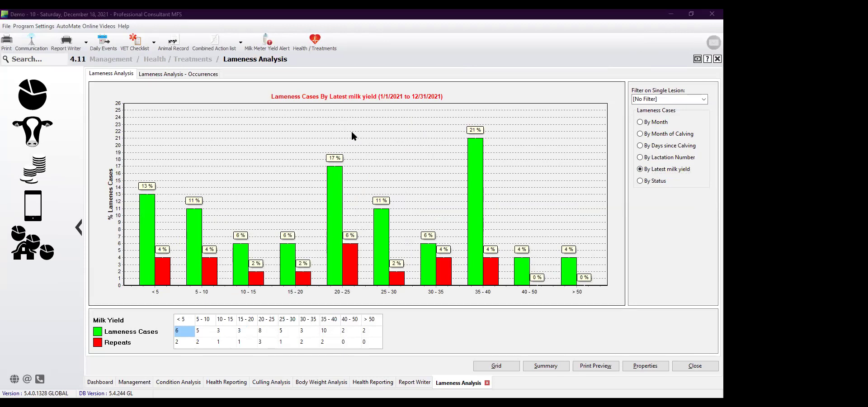
left_click(641, 181)
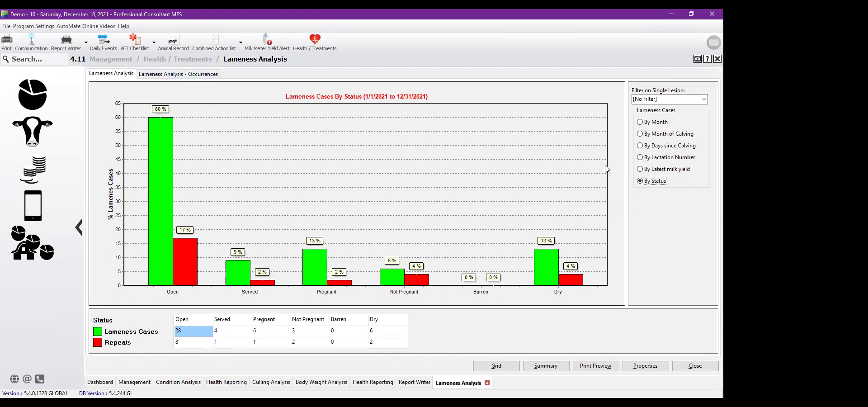
Filter the lameness-by-status chart on single lesions, trying Milk Fever, FMD and Ketosis in turn.
left_click(704, 100)
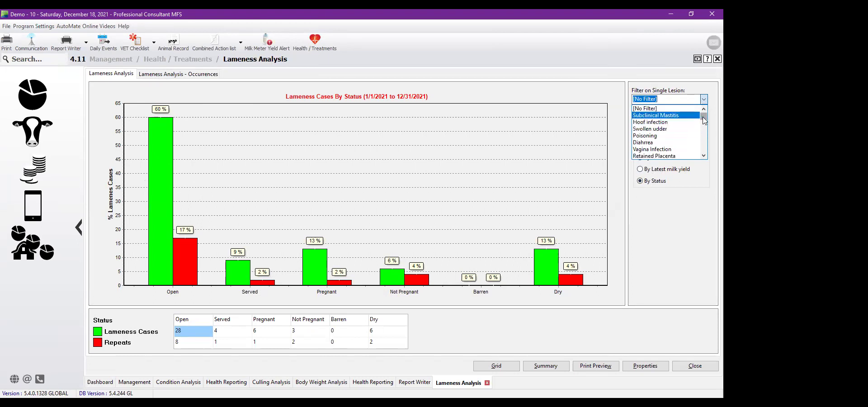
left_click_drag(704, 119, 703, 123)
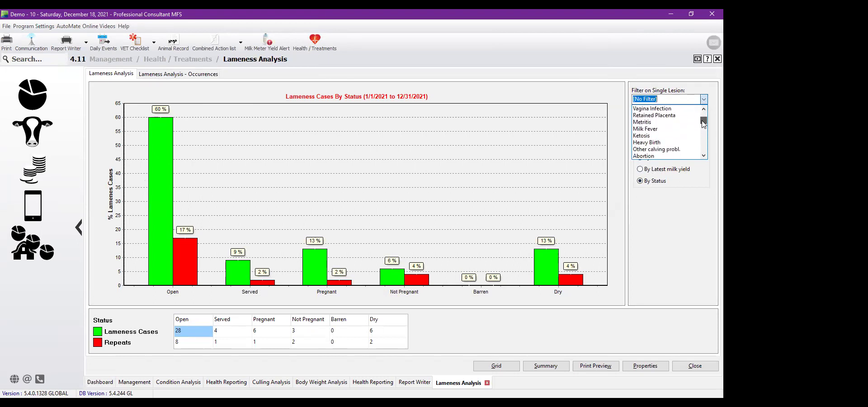
left_click(674, 130)
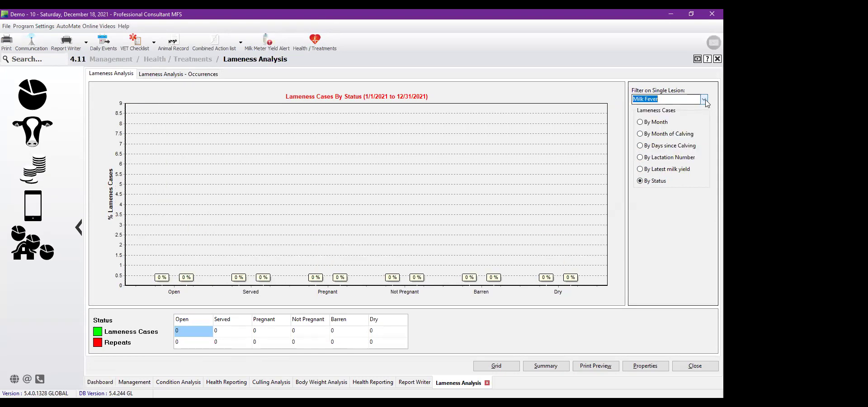
left_click(704, 99)
left_click_drag(703, 120, 704, 132)
left_click(668, 141)
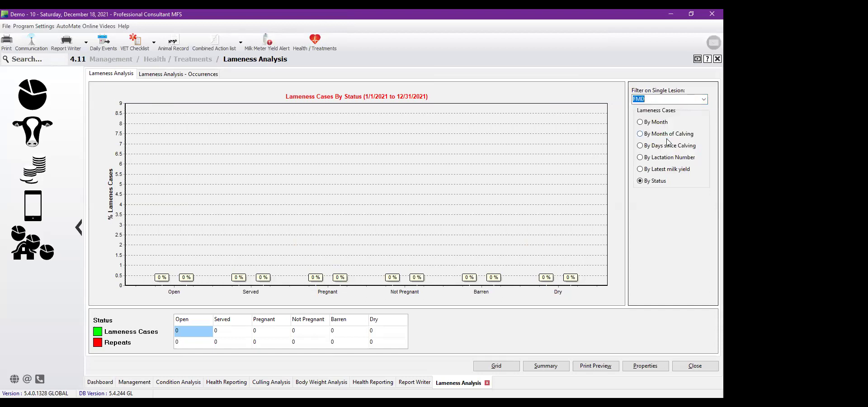
left_click(703, 99)
mouse_move(703, 136)
left_mouse_down()
mouse_move(704, 114)
mouse_move(698, 122)
left_mouse_up()
left_click(676, 109)
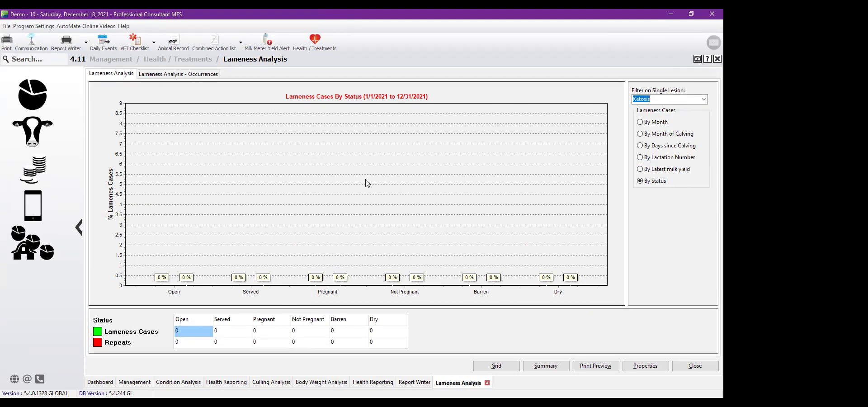
Chart the lameness cases by month and reset the single lesion filter to [No Filter].
left_click(649, 122)
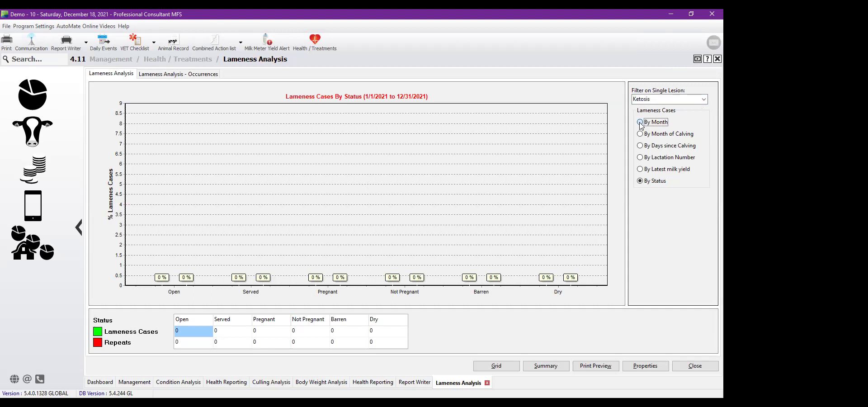
left_click(704, 99)
scroll(702, 122, "up", 2)
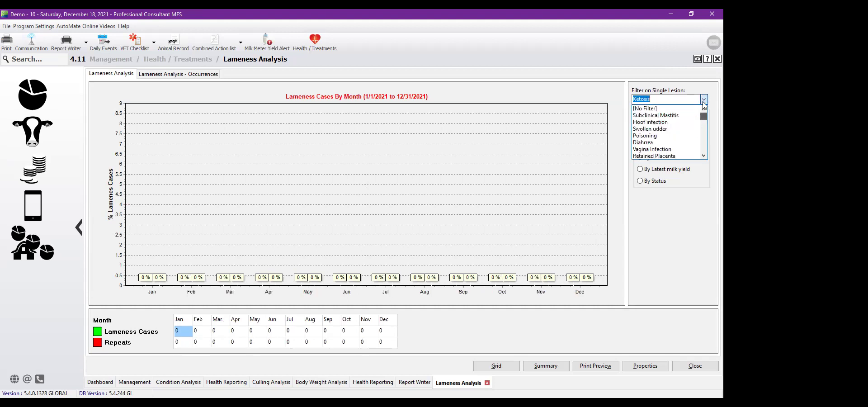
left_click(671, 107)
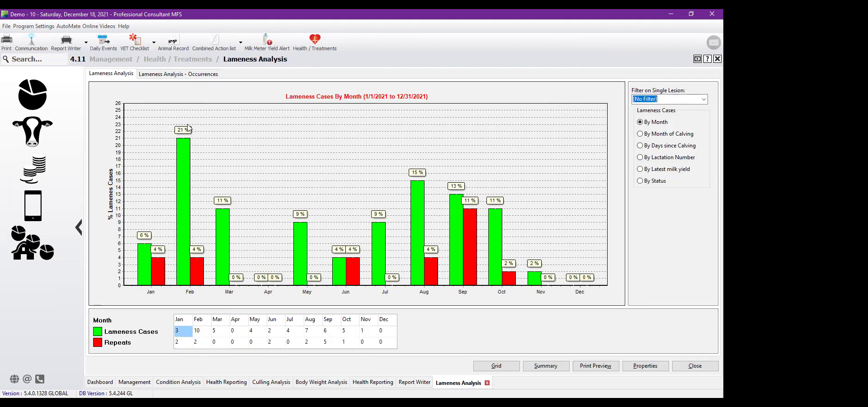
View the lameness occurrences in the current lactation, and open the Lameness Analysis summary report and read through its charts and tables.
left_click(163, 74)
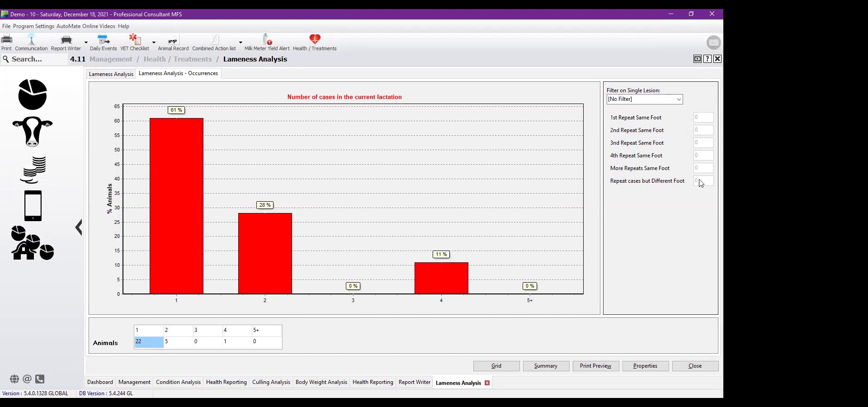
left_click(548, 367)
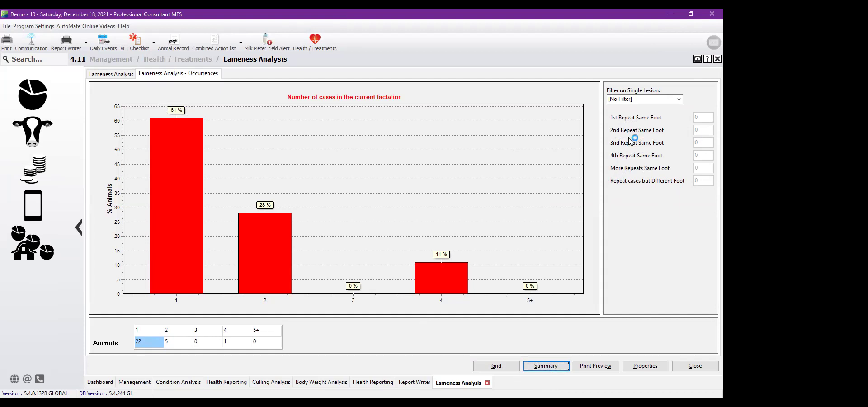
scroll(709, 95, "down", 5)
scroll(709, 160, "up", 2)
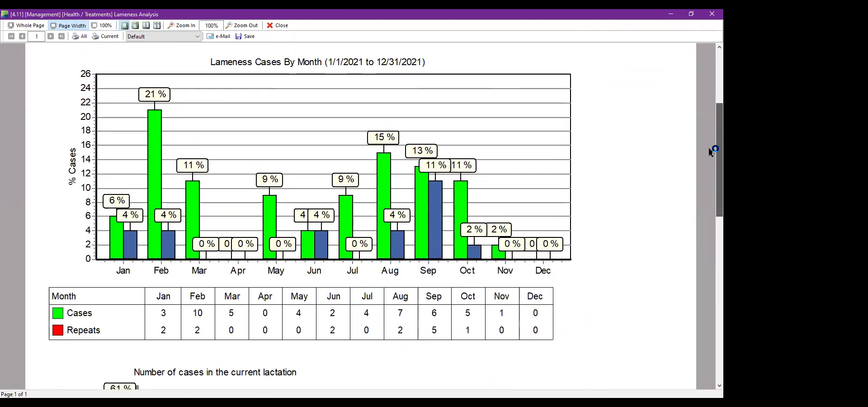
scroll(709, 184, "down", 4)
scroll(709, 244, "down", 3)
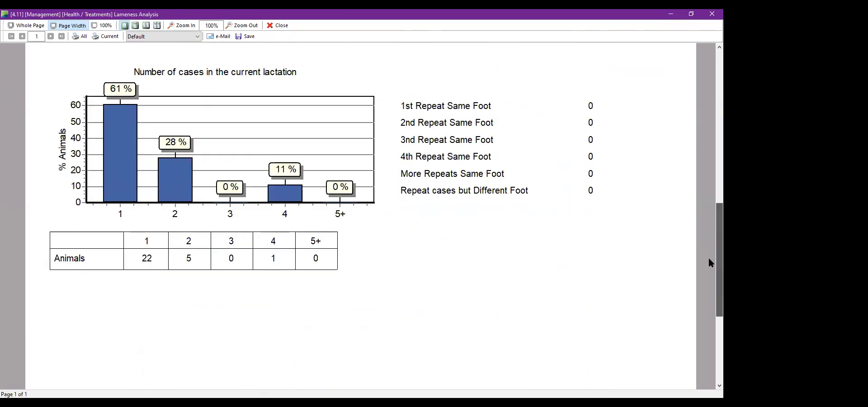
scroll(708, 317, "up", 8)
scroll(709, 116, "down", 8)
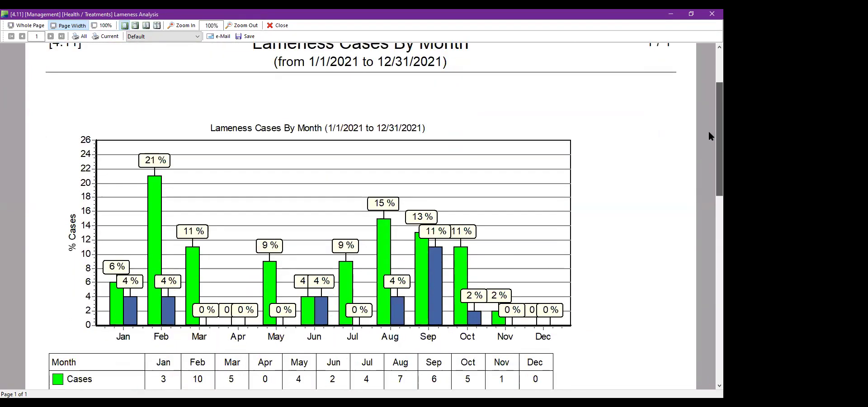
scroll(708, 280, "down", 3)
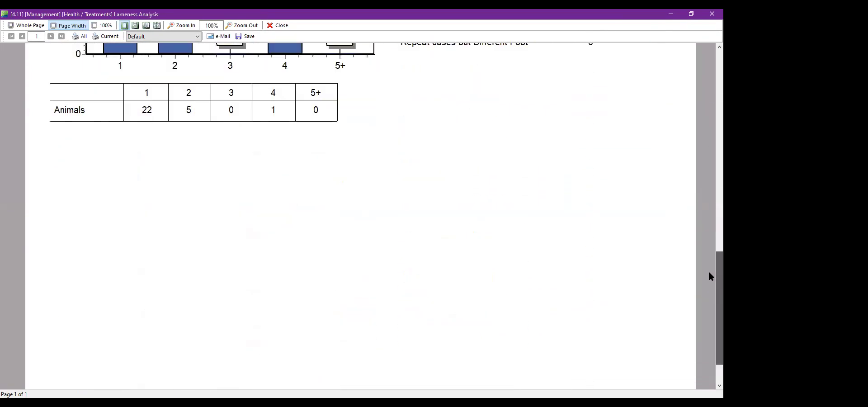
Close the lameness summary report and show the lameness cases as a list sorted by description.
scroll(708, 270, "up", 7)
left_click(712, 14)
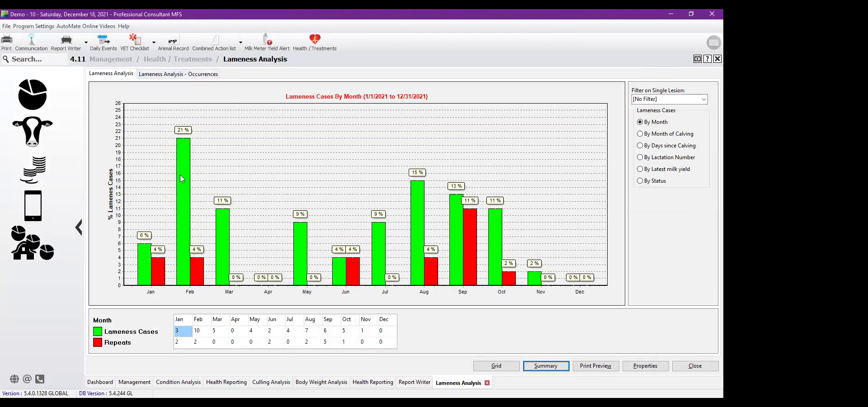
left_click(505, 367)
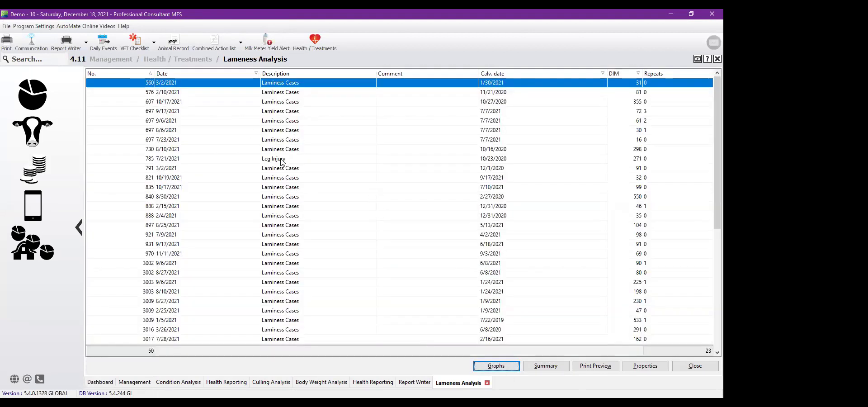
left_click(294, 74)
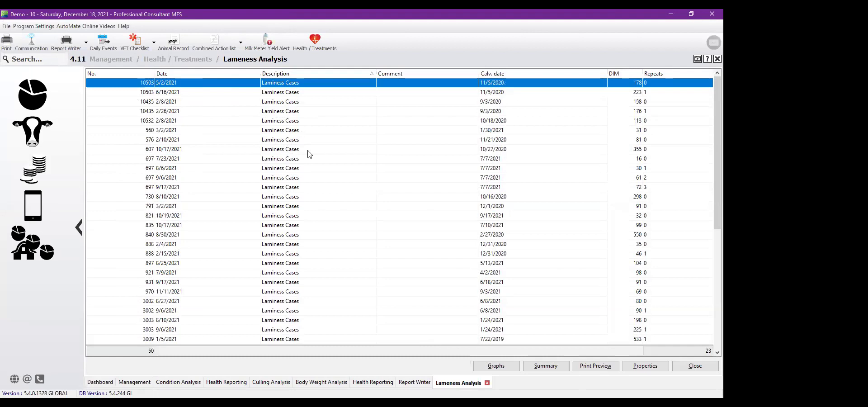
Check the Leg Injury cases at the end of the lameness list and open the animal record of cow 785.
scroll(708, 203, "down", 8)
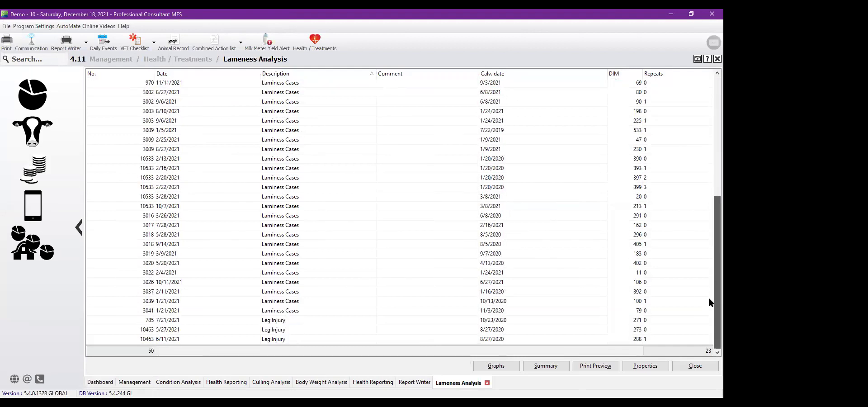
left_click(280, 320)
left_click(278, 329)
left_click(276, 339)
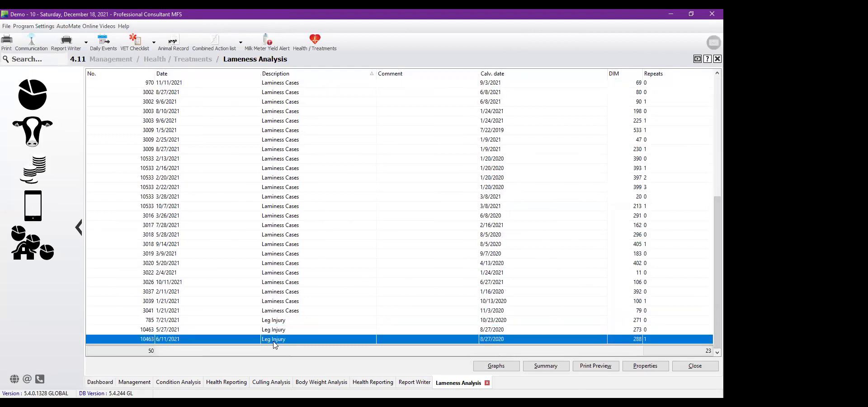
left_click(274, 321)
double_click(274, 322)
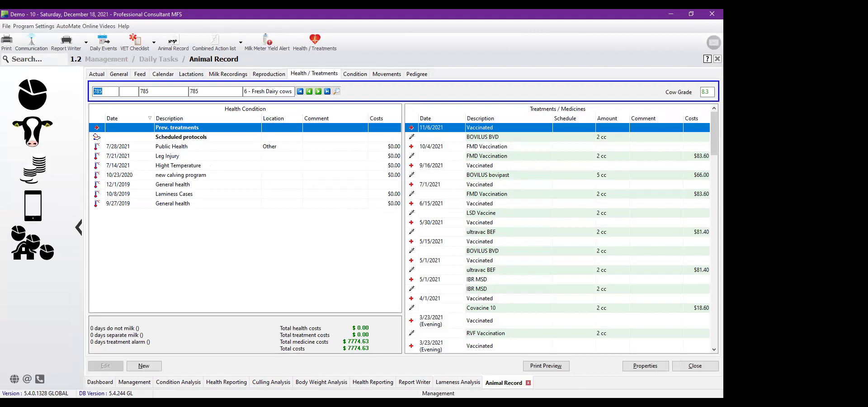
Open Health Reporting from the Health / Treatments section and set the report period's start date to 7/5/2021.
left_click(47, 129)
left_click(482, 112)
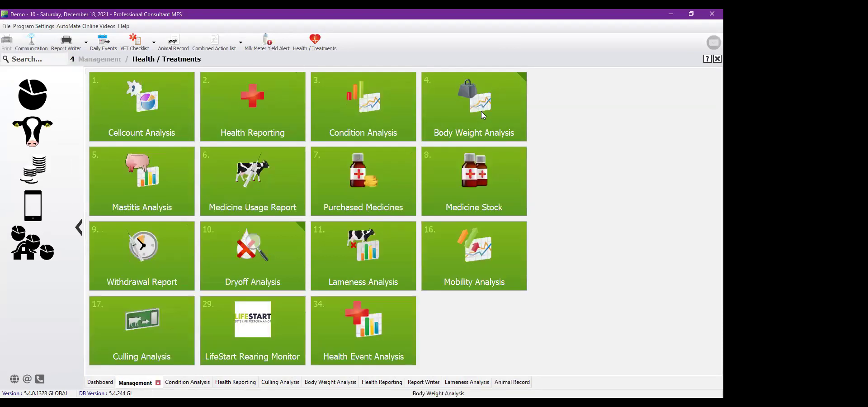
left_click(244, 96)
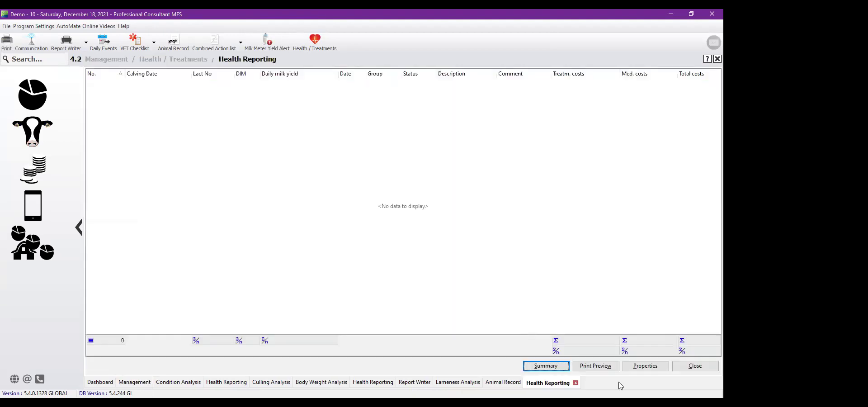
left_click(649, 370)
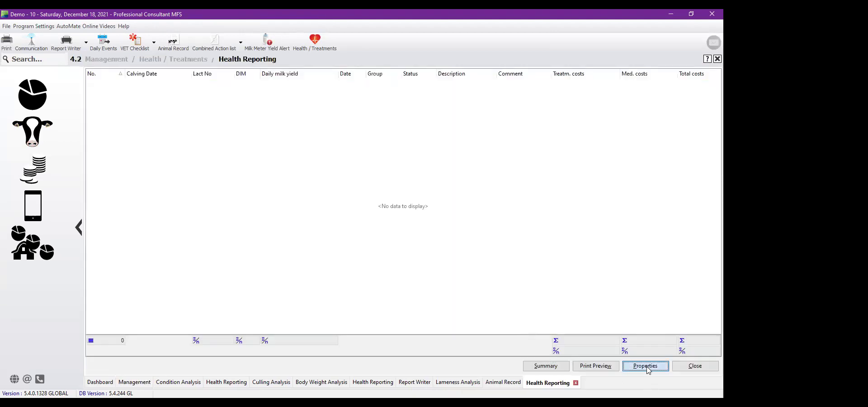
left_click(388, 147)
left_click(342, 158)
left_click(342, 157)
left_click(343, 157)
left_click(342, 158)
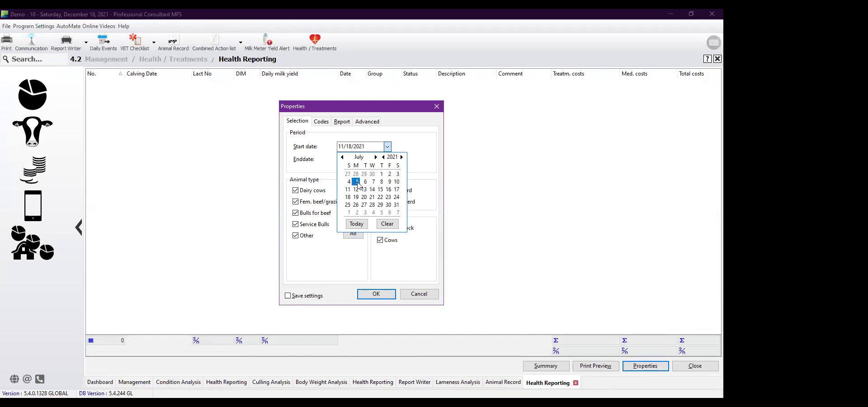
left_click(357, 189)
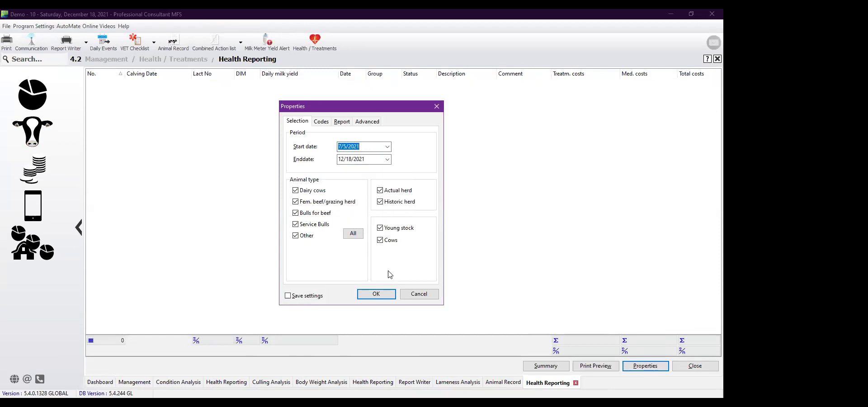
Run the health report on the preselected treatment codes and look through the listed vaccination records.
left_click(323, 123)
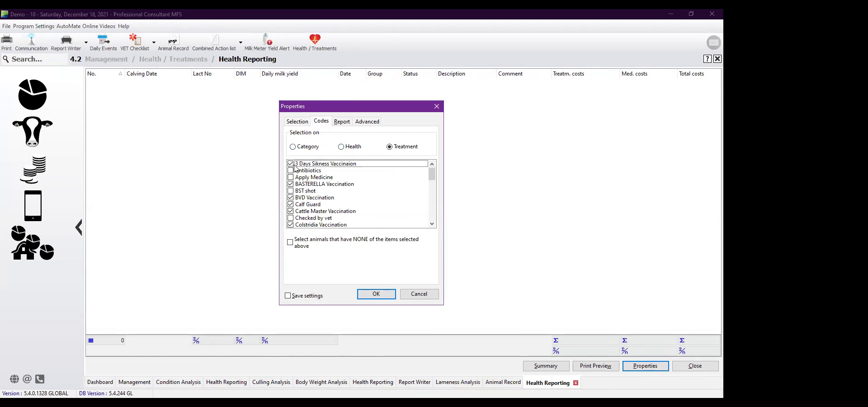
left_click(361, 292)
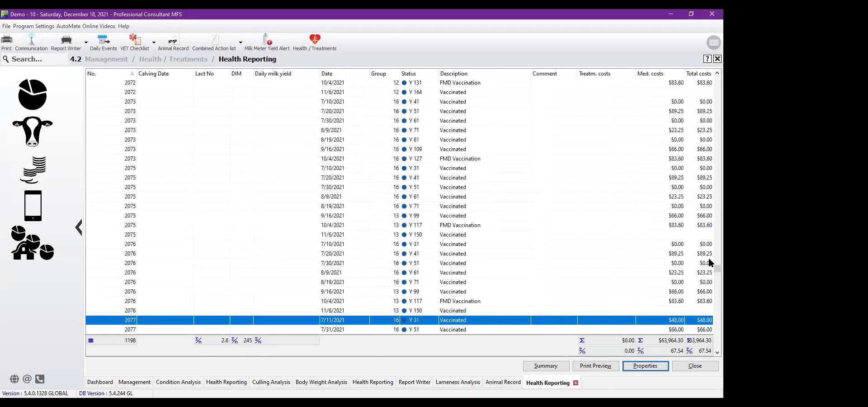
scroll(708, 143, "up", 20)
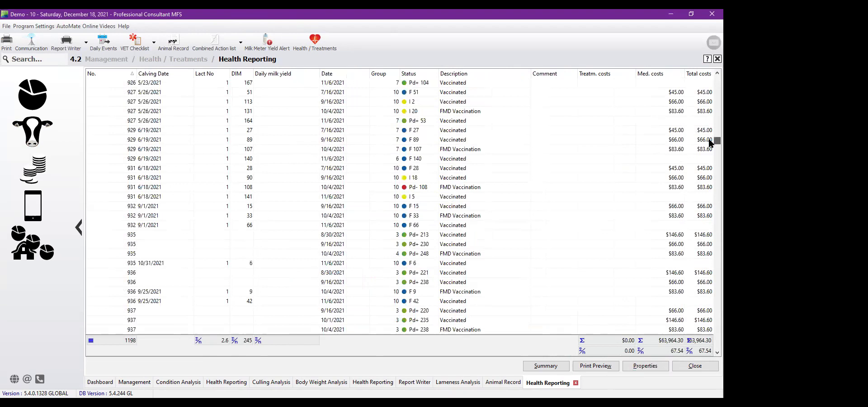
scroll(709, 84, "down", 2)
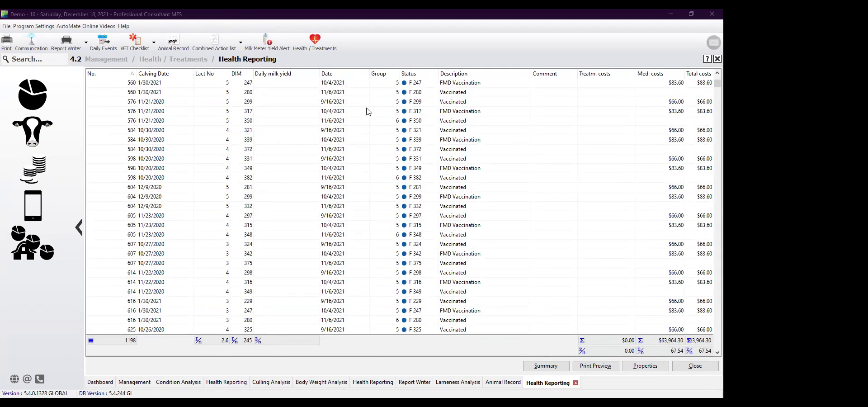
Change the health report's code selection to Category with Foot and leg injury and run it again.
left_click(645, 366)
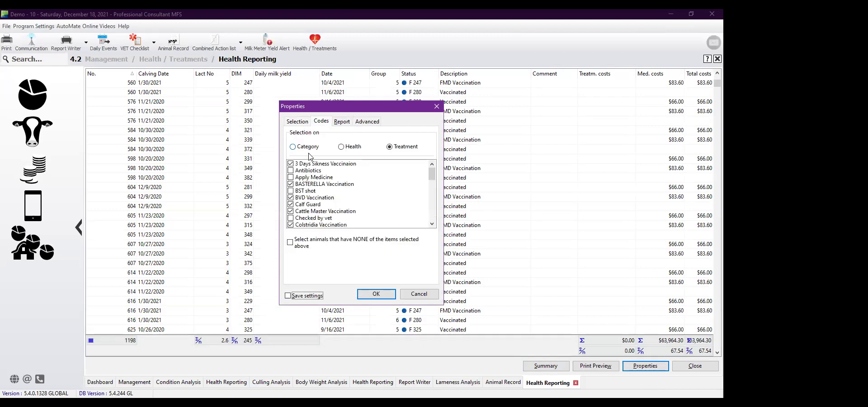
left_click(304, 148)
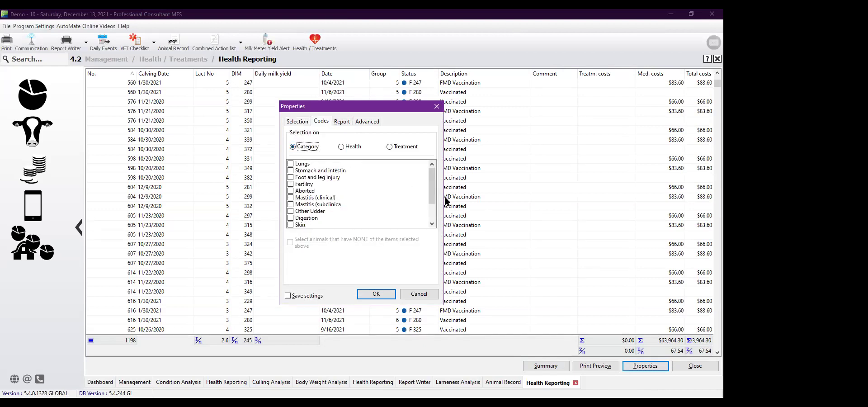
mouse_move(433, 190)
left_mouse_down()
mouse_move(433, 199)
mouse_move(432, 186)
left_mouse_up()
left_click(291, 177)
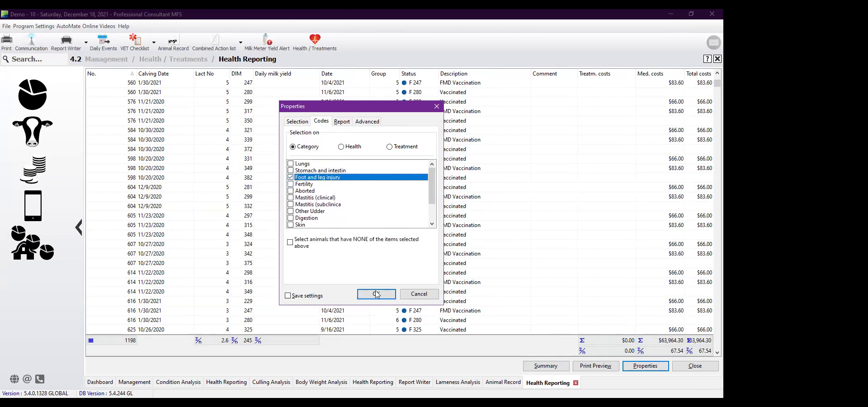
left_click(380, 295)
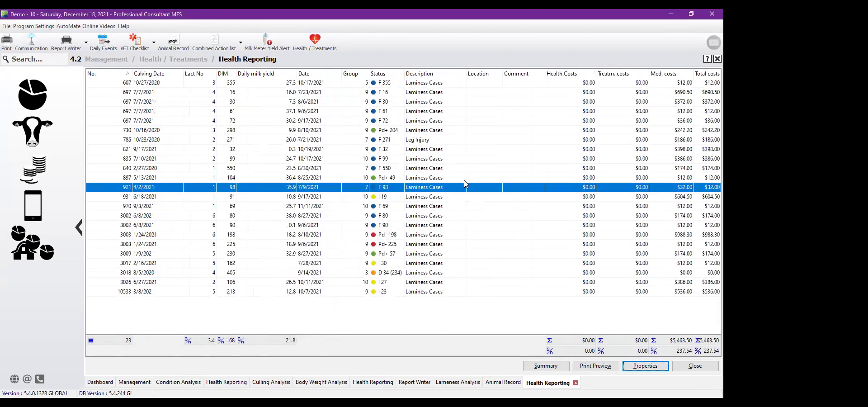
Examine the health, treatment and medicine costs of the first foot and leg injury cases in the report.
left_click(158, 82)
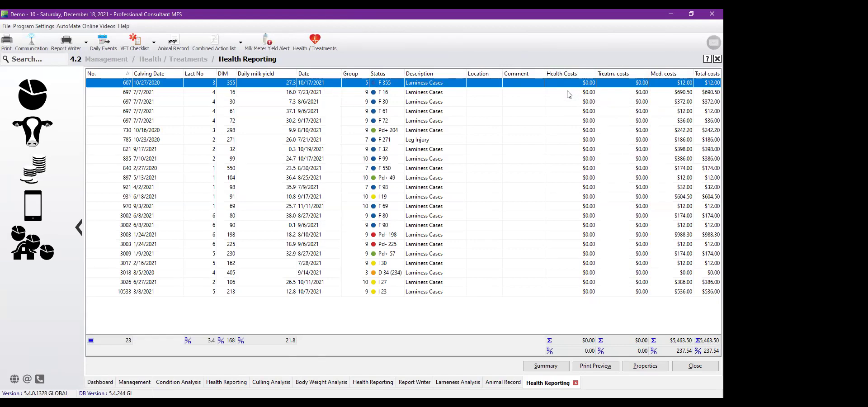
left_click(568, 92)
left_click(568, 83)
left_click(568, 92)
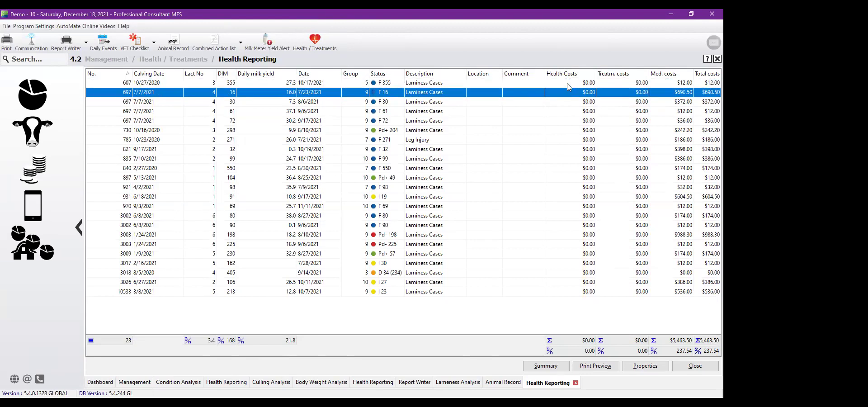
left_click(567, 83)
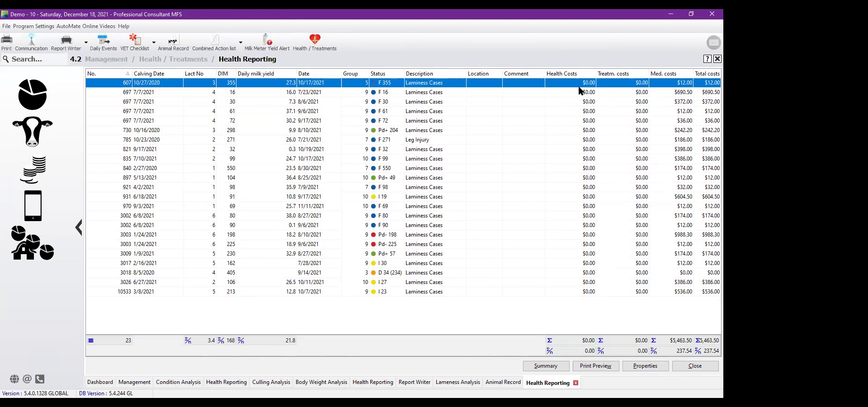
left_click(634, 93)
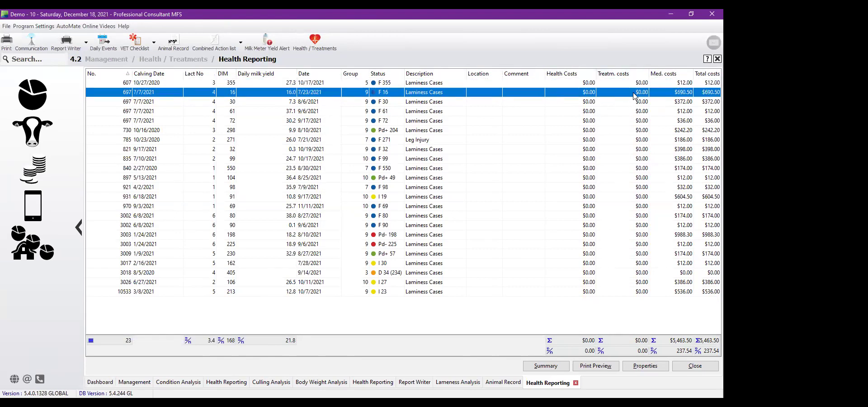
left_click(629, 84)
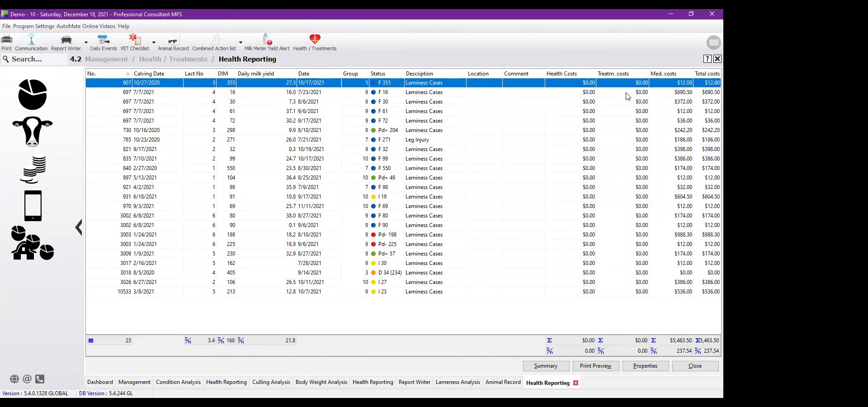
left_click(627, 94)
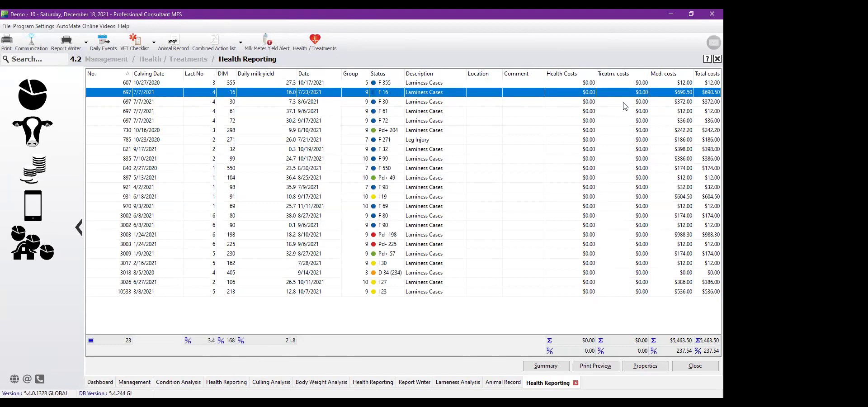
left_click(624, 103)
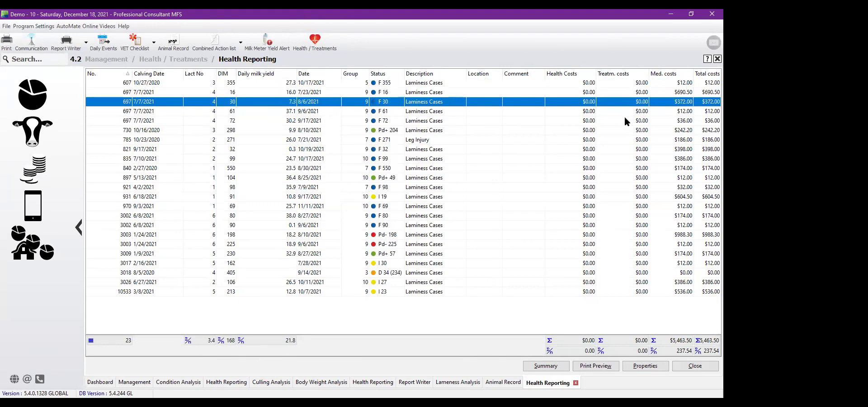
left_click(682, 121)
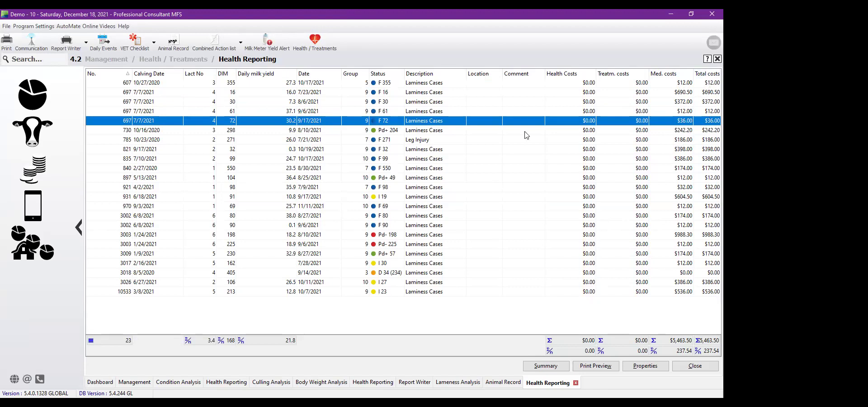
Compare the repeated lameness cases of cow 697 with the neighbouring case of cow 607.
left_click(129, 111)
left_click(128, 101)
left_click(128, 93)
left_click(128, 86)
left_click(128, 94)
left_click(127, 102)
left_click(126, 112)
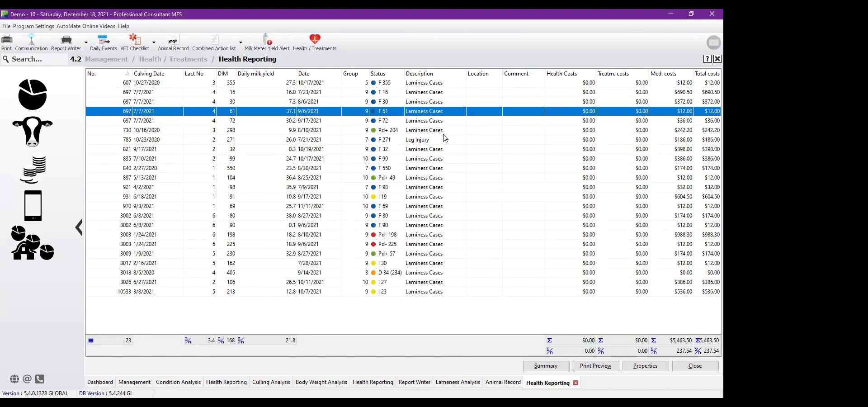
Open the Body Weight Analysis chart from the Health / Treatments section, then inspect the youngest calf's data point and the measure date choices.
left_click(167, 59)
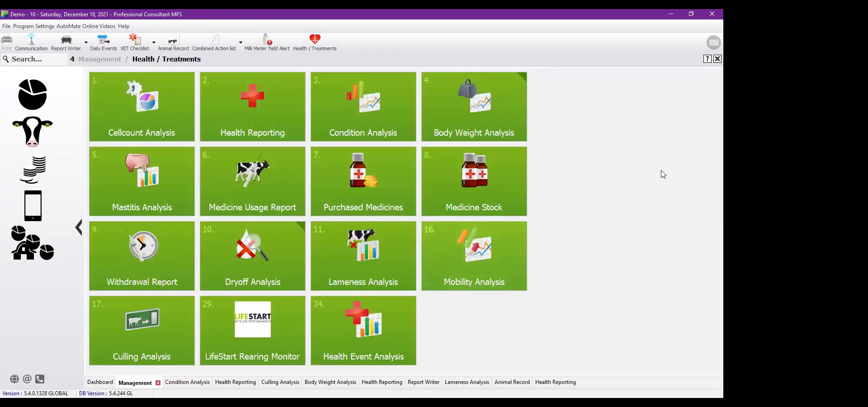
left_click(495, 120)
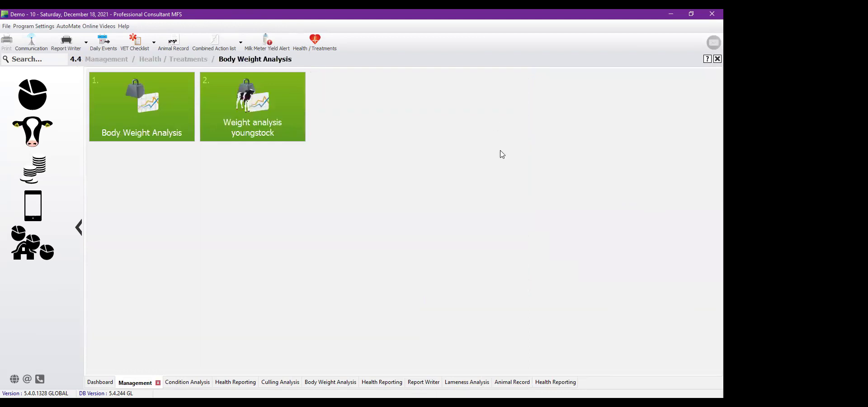
left_click(150, 112)
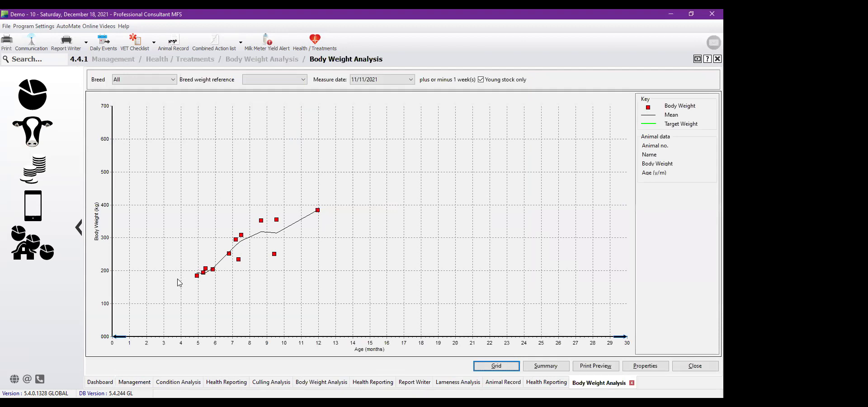
left_click(197, 276)
left_click(412, 79)
left_click(412, 79)
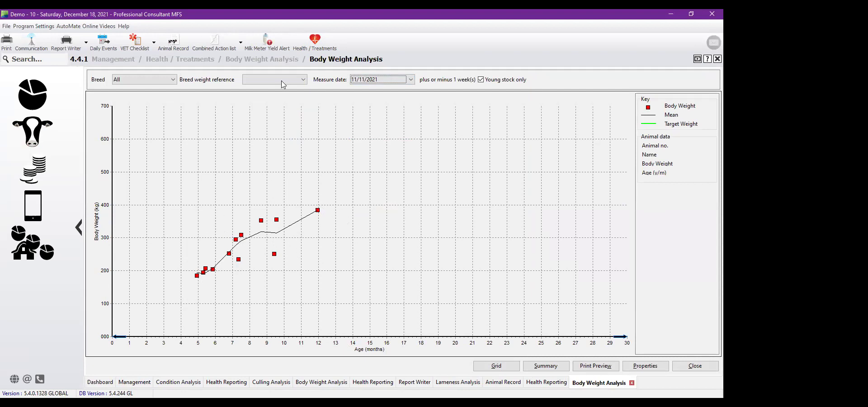
Show the body weight data as a grid and compare the daily live weight gain of individual young animals.
left_click(496, 366)
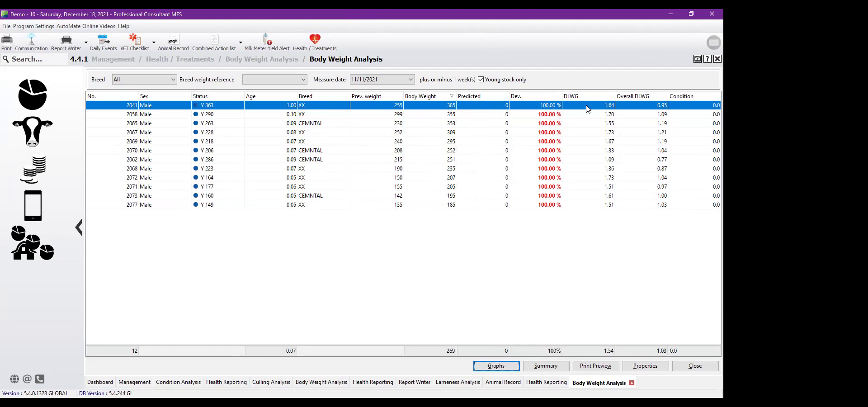
left_click(586, 150)
left_click(585, 132)
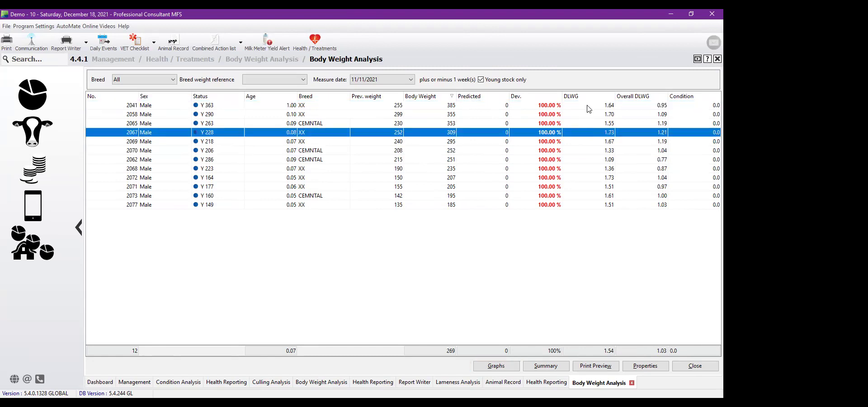
left_click(589, 107)
left_click(587, 123)
left_click(587, 151)
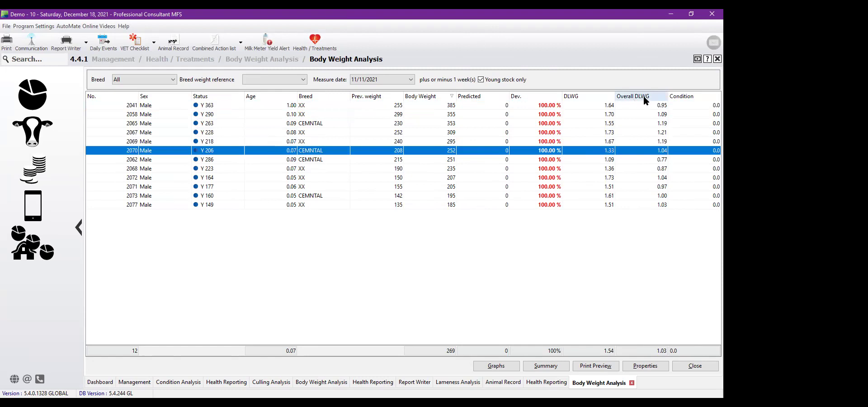
Compare the overall daily live weight gain of young animals 2062 and 2068 in the body weight grid.
left_click(642, 116)
left_click(641, 159)
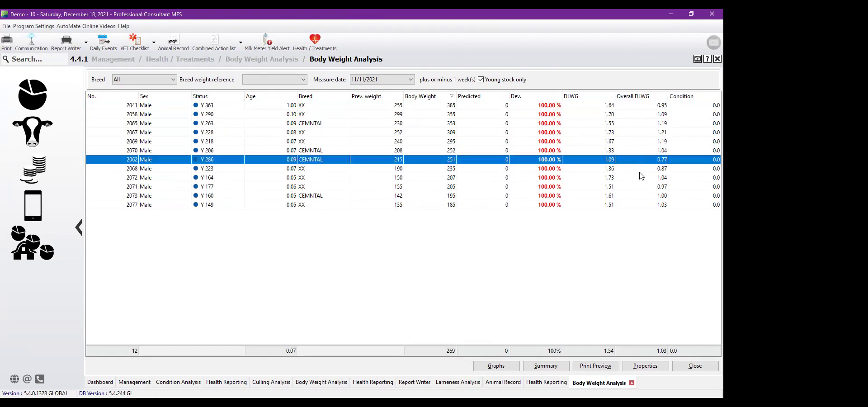
left_click(643, 168)
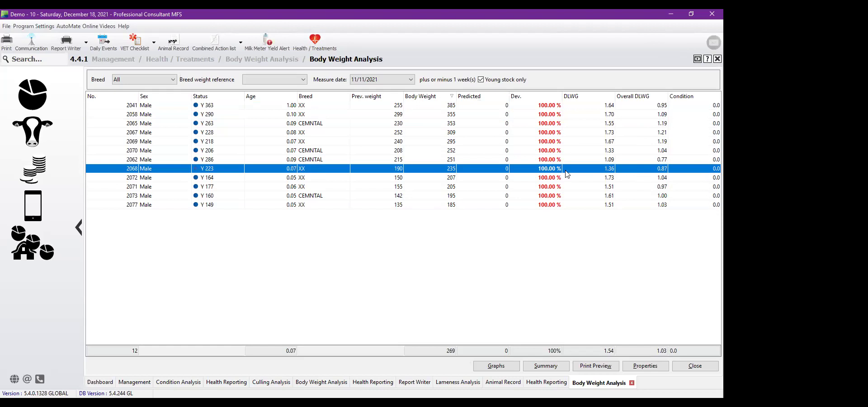
Open the Weight analysis youngstock report from the Body Weight Analysis section and show its heifers overview.
key("Escape")
left_click(248, 127)
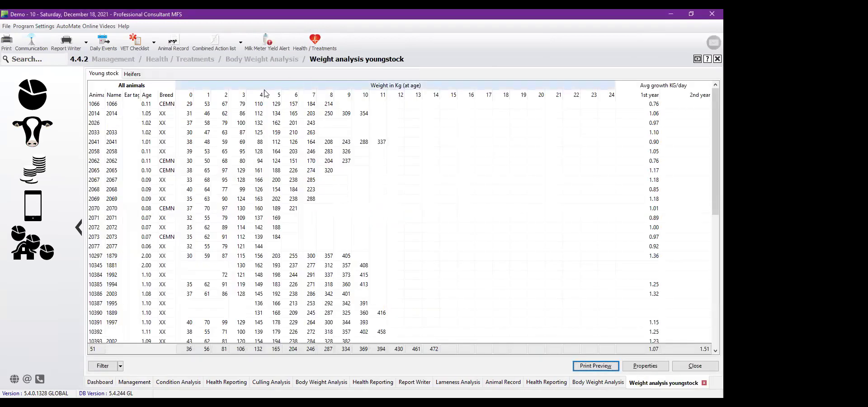
left_click(131, 74)
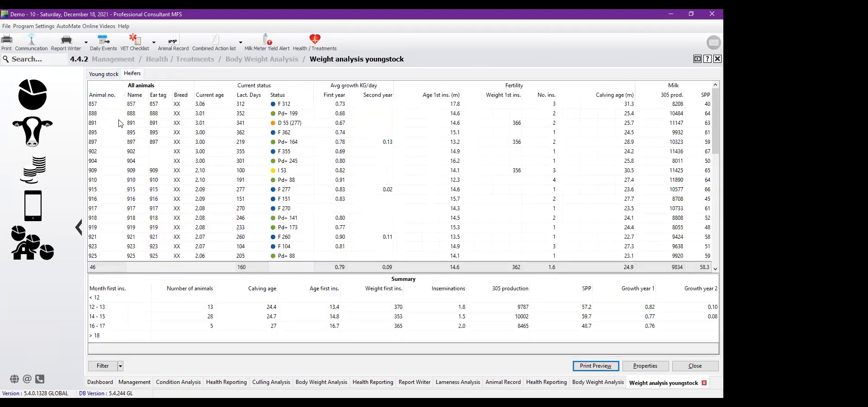
Compare the current status and fertility figures of heifers 888, 891, 897 and 904.
left_click(285, 106)
left_click(281, 116)
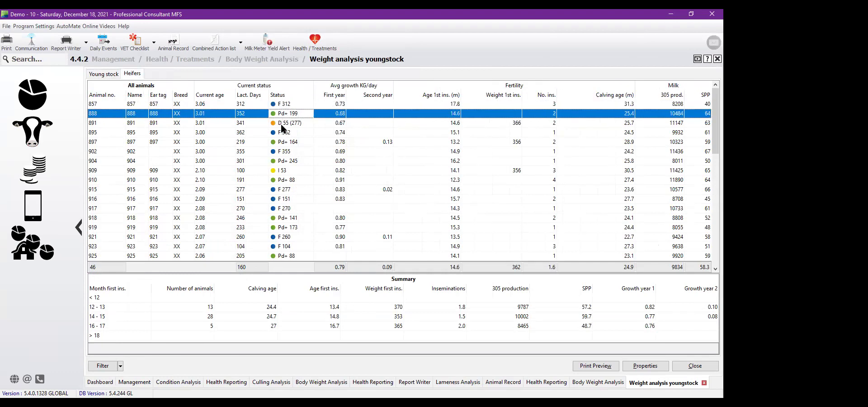
left_click(283, 124)
left_click(282, 142)
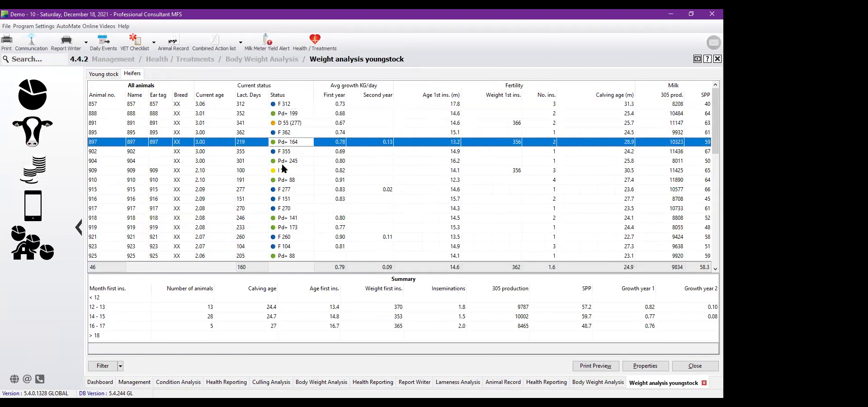
left_click(284, 161)
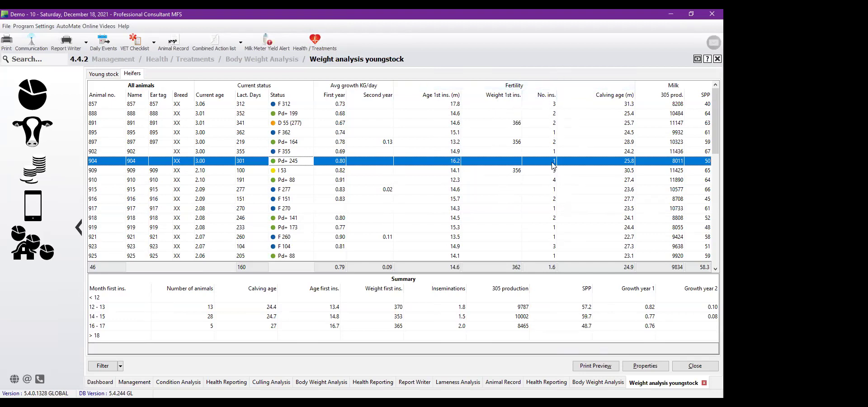
Examine the calving age and milk production of heifer 857 and the rest of the list, then return to the young stock weights.
left_click(613, 106)
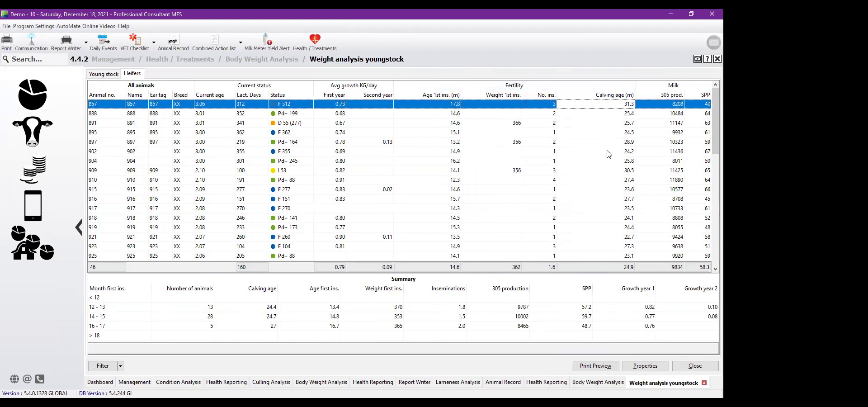
left_click_drag(708, 140, 708, 262)
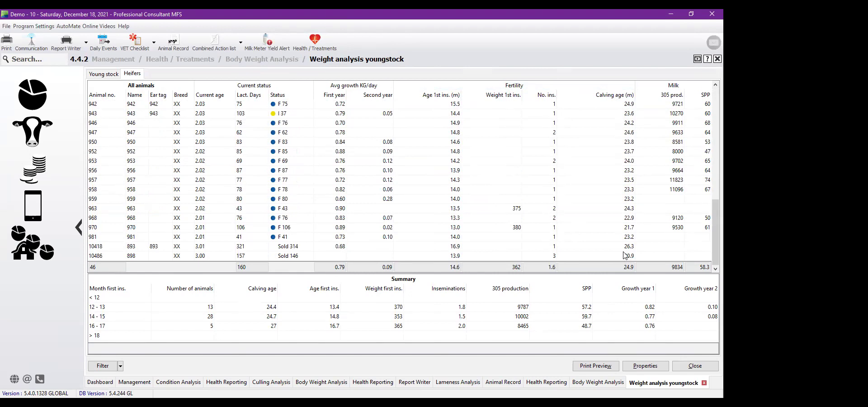
left_click_drag(709, 235, 711, 79)
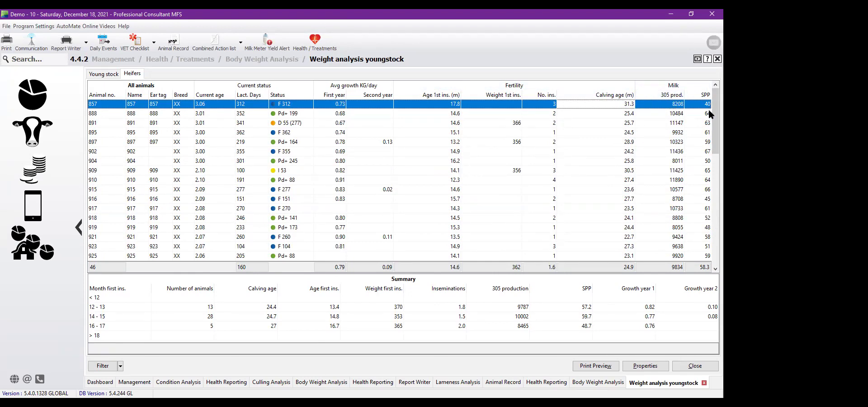
mouse_move(714, 144)
left_mouse_down()
mouse_move(710, 224)
mouse_move(713, 145)
left_mouse_up()
left_click(105, 74)
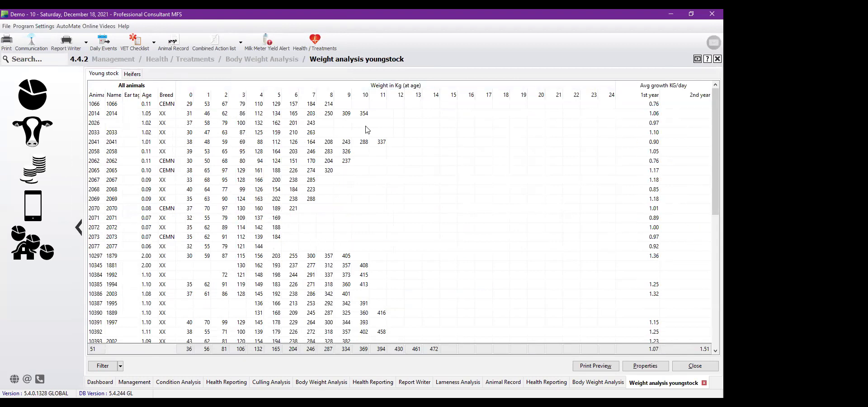
left_click(232, 60)
left_click(97, 61)
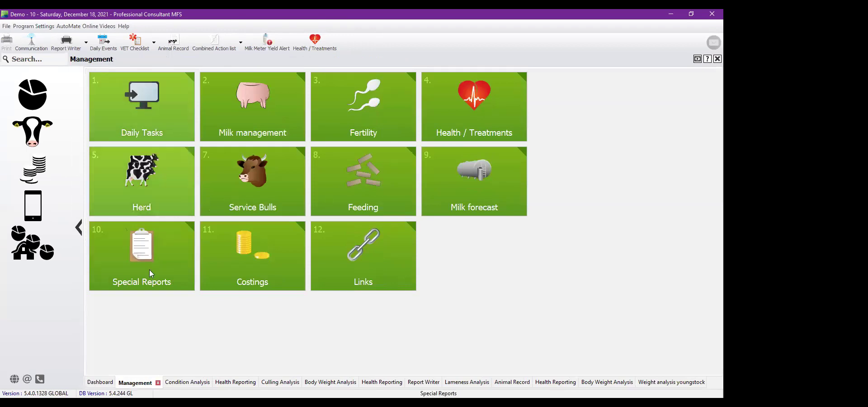
left_click(141, 268)
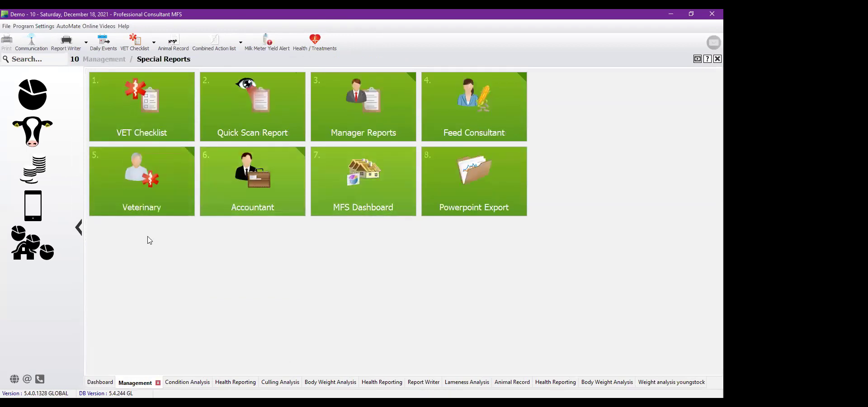
left_click(102, 59)
Search the program for "hidd" and open the Hidden Profit report from the Costings section.
left_click(59, 58)
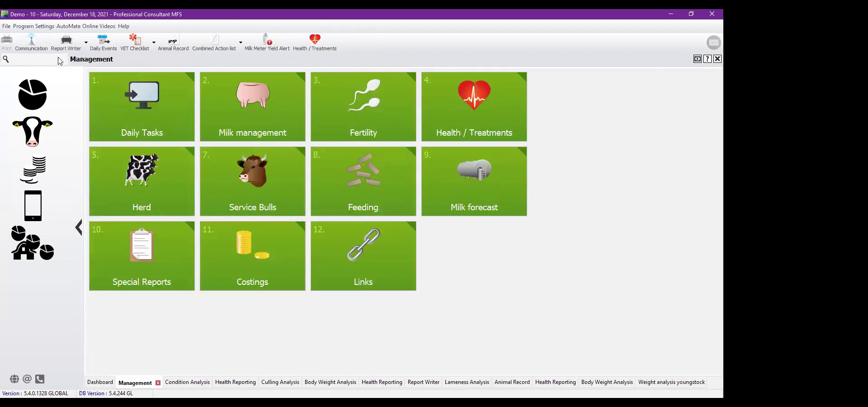
type("ho")
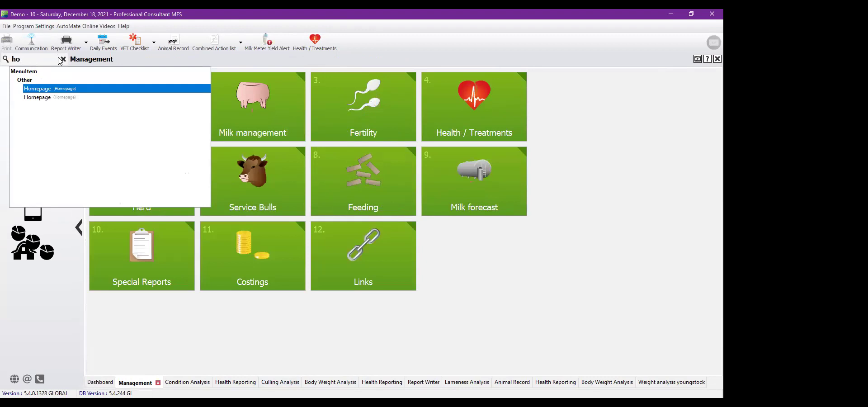
key("BackSpace")
type("idd")
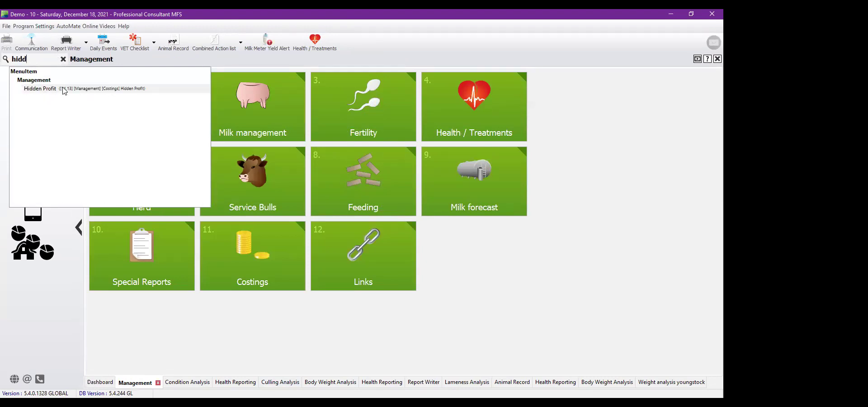
left_click(63, 89)
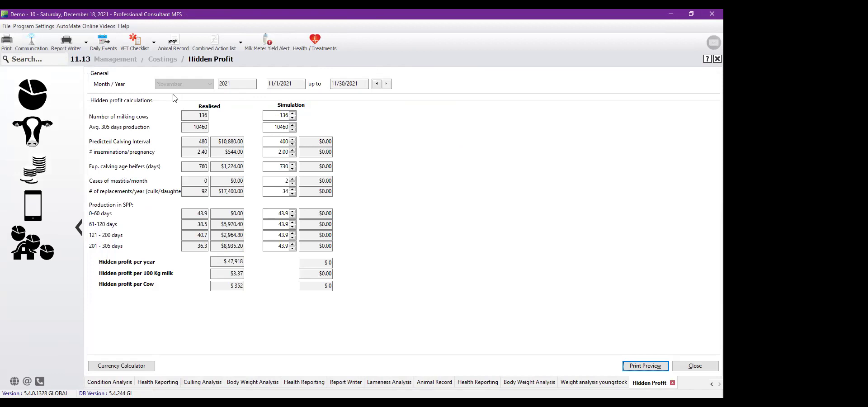
Move the Hidden Profit reporting period back to September 2021.
left_click(236, 84)
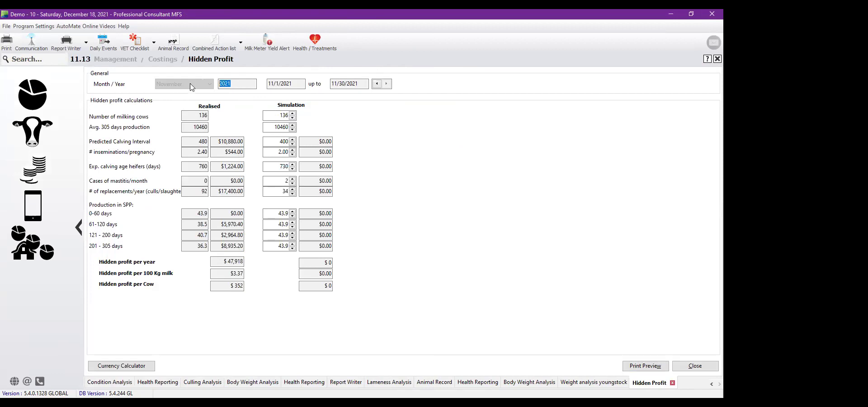
left_click(299, 85)
left_click(366, 84)
double_click(366, 84)
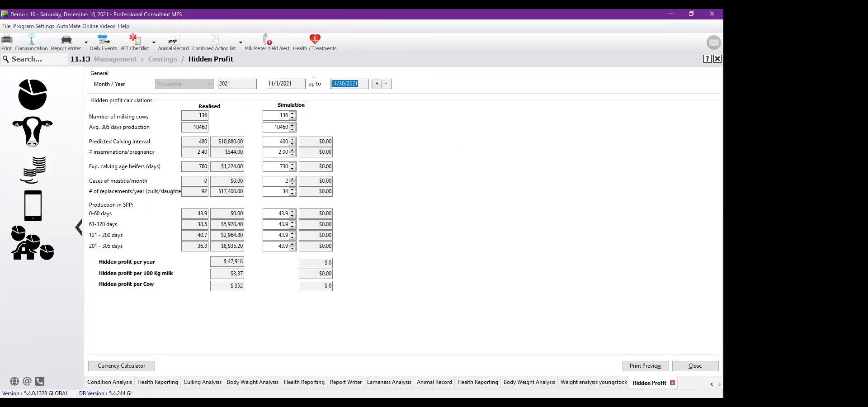
left_click(387, 84)
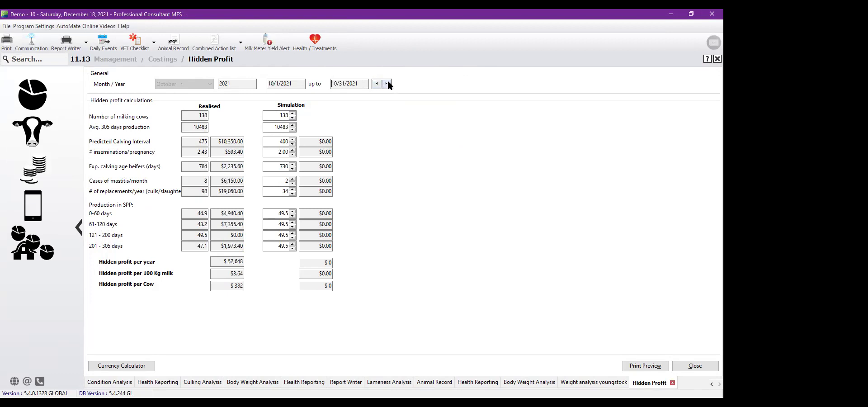
left_click(388, 84)
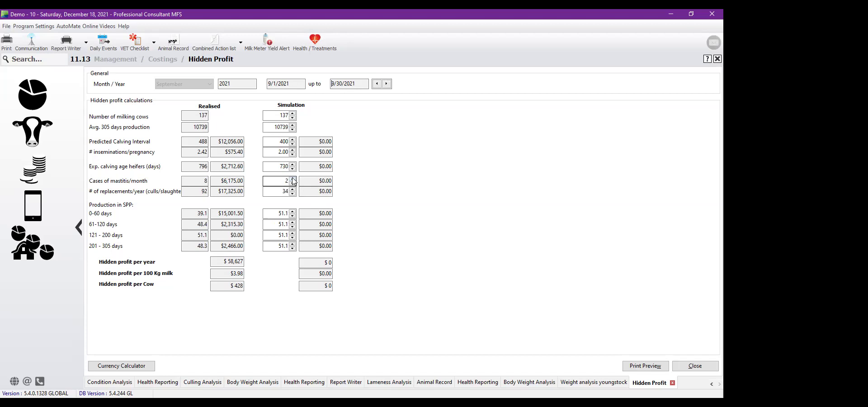
Simulate a predicted calving interval of 402 days and then 401 days, checking the cost for each.
left_click(293, 140)
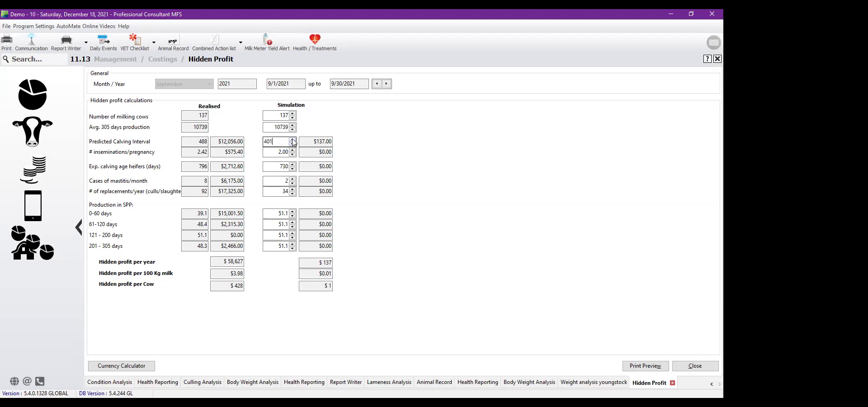
left_click(293, 141)
left_click(315, 141)
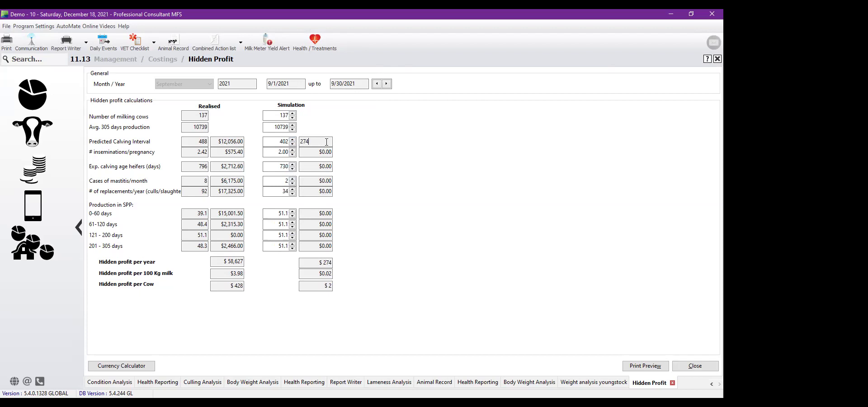
left_click_drag(310, 141, 306, 141)
left_click(293, 144)
left_click(292, 144)
left_click(292, 141)
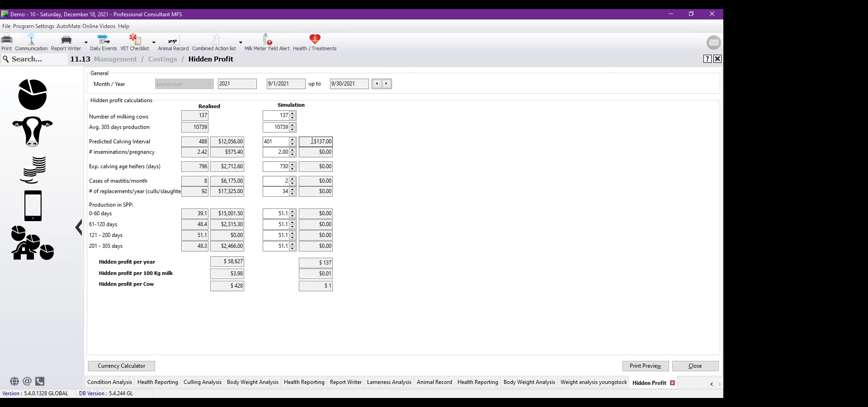
left_click(330, 139)
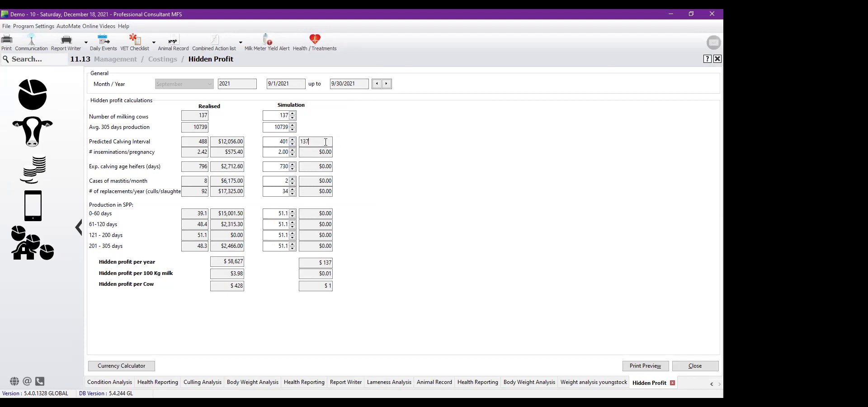
Lower the simulated predicted calving interval to 391 days.
left_click(293, 145)
left_click(293, 145)
left_click(292, 142)
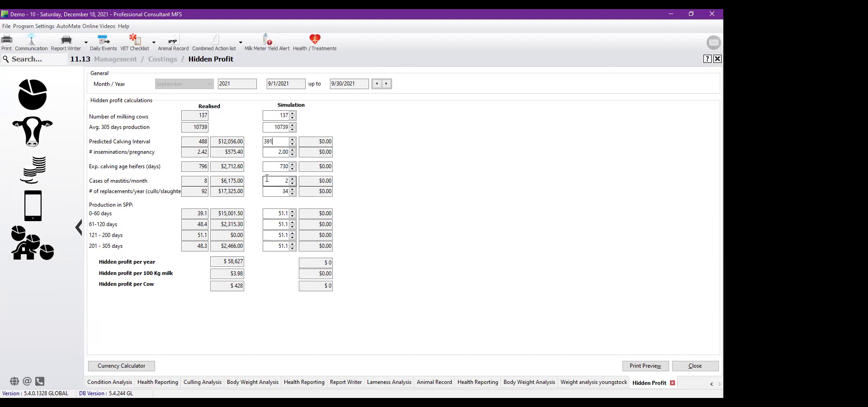
left_click(292, 144)
Set the simulated predicted calving interval to 402 days.
double_click(277, 141)
left_click(292, 140)
left_click(291, 139)
left_click(292, 140)
left_click(291, 140)
left_click(292, 140)
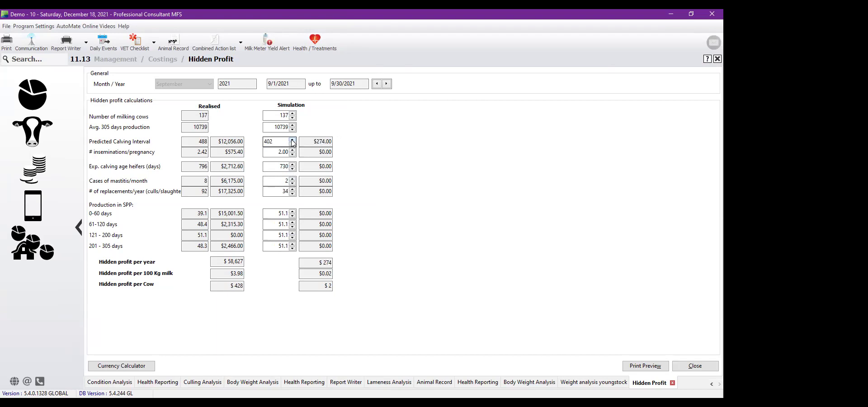
Return to the herd dashboard and examine the young stock figure in the herd summary.
left_click(21, 92)
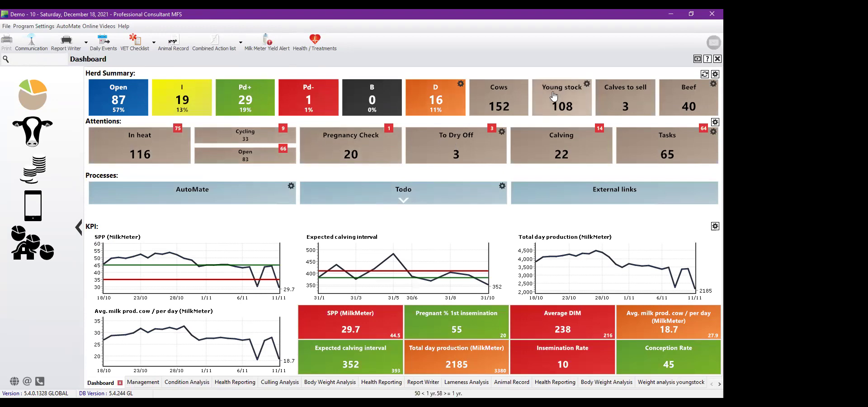
mouse_move(551, 84)
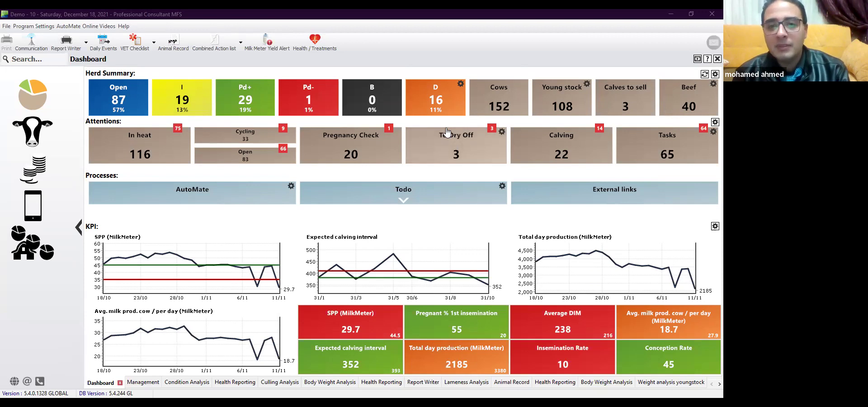
left_click(447, 132)
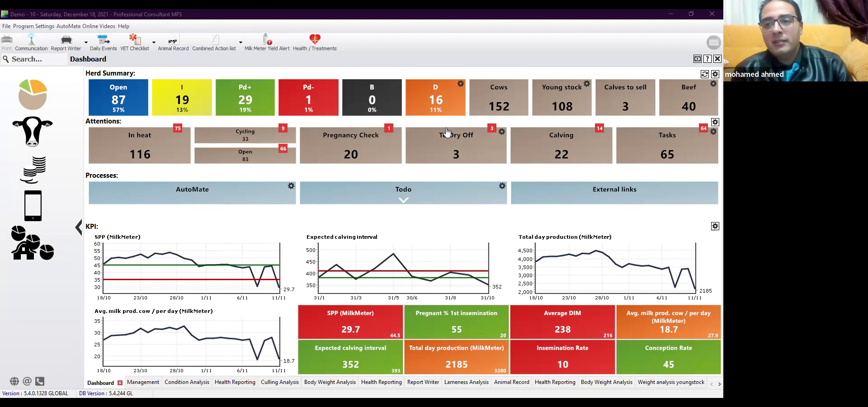